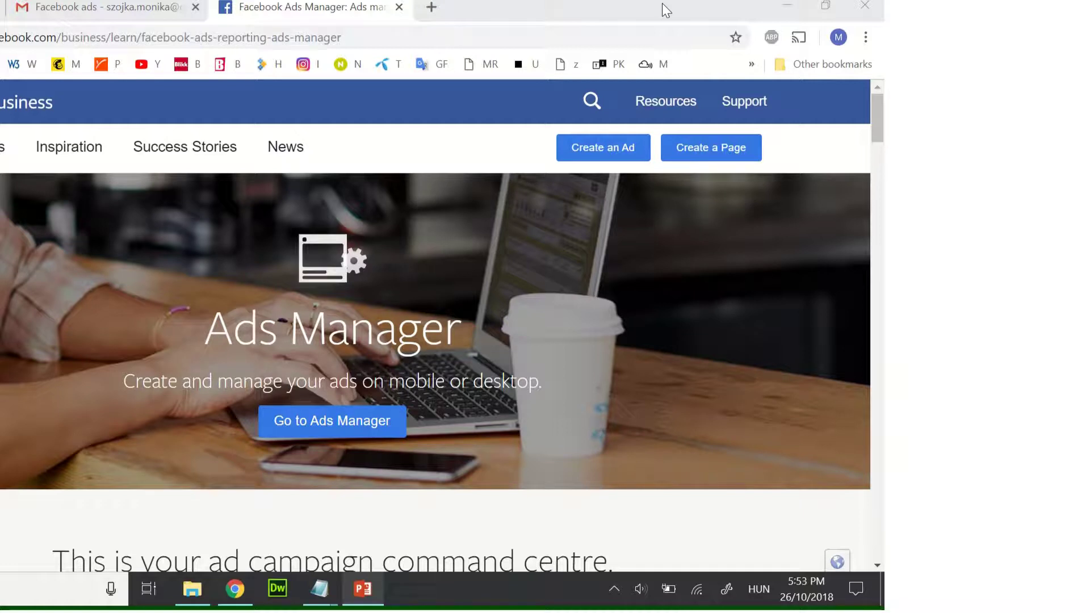
Start creating a new ad and dismiss the 'Here is where you left off' summary.
{"action": "left_click", "coordinate": [603, 157]}
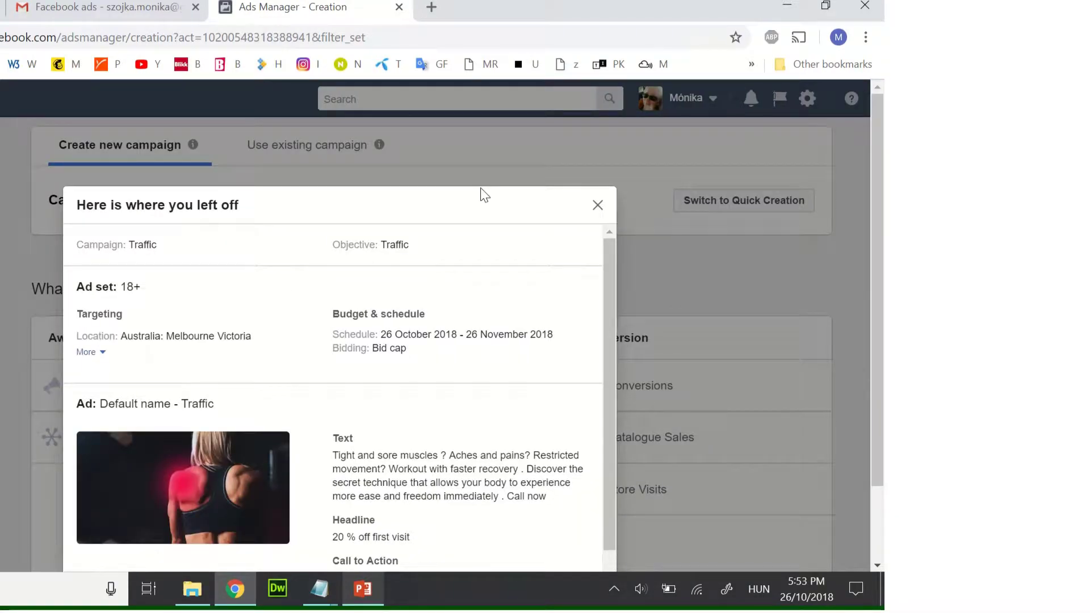
{"action": "left_click", "coordinate": [598, 205]}
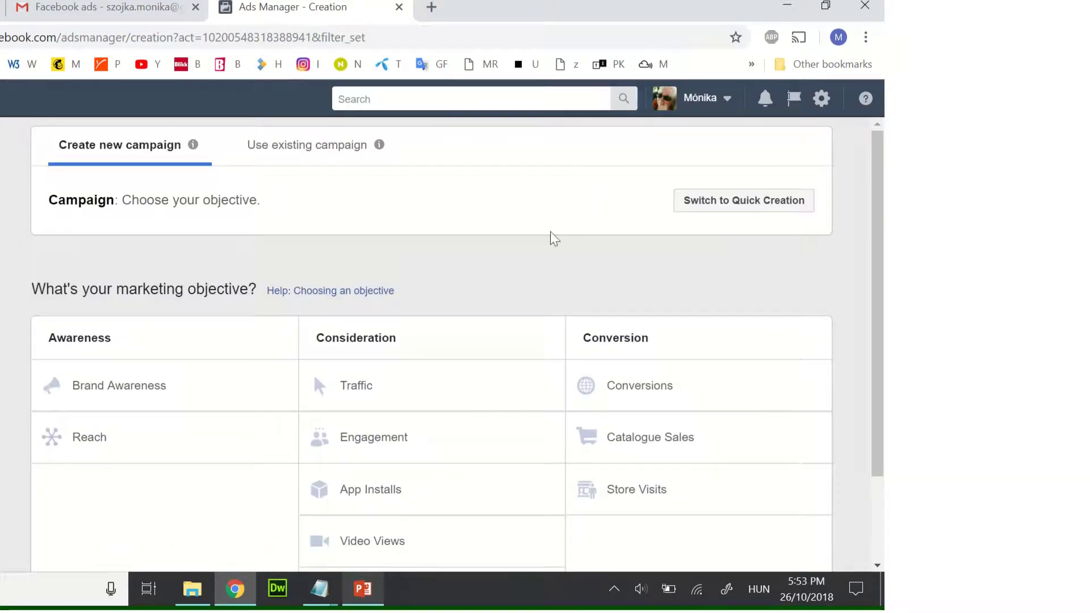
Choose Traffic as the campaign objective and turn on budget optimisation.
{"action": "scroll", "coordinate": [469, 277], "scroll_direction": "down", "scroll_amount": 2}
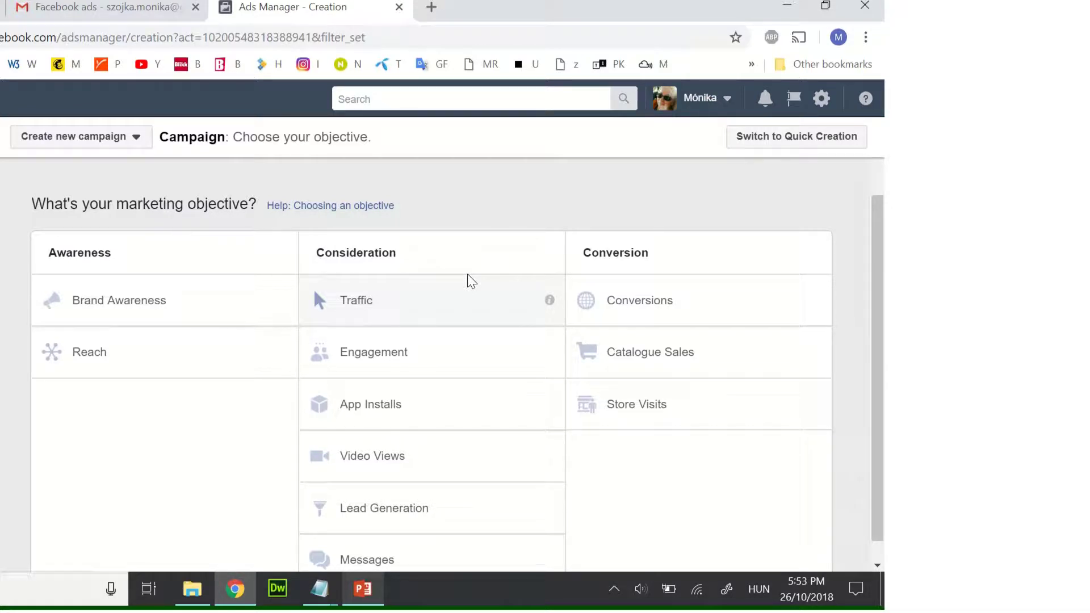
{"action": "scroll", "coordinate": [469, 281], "scroll_direction": "down", "scroll_amount": 1}
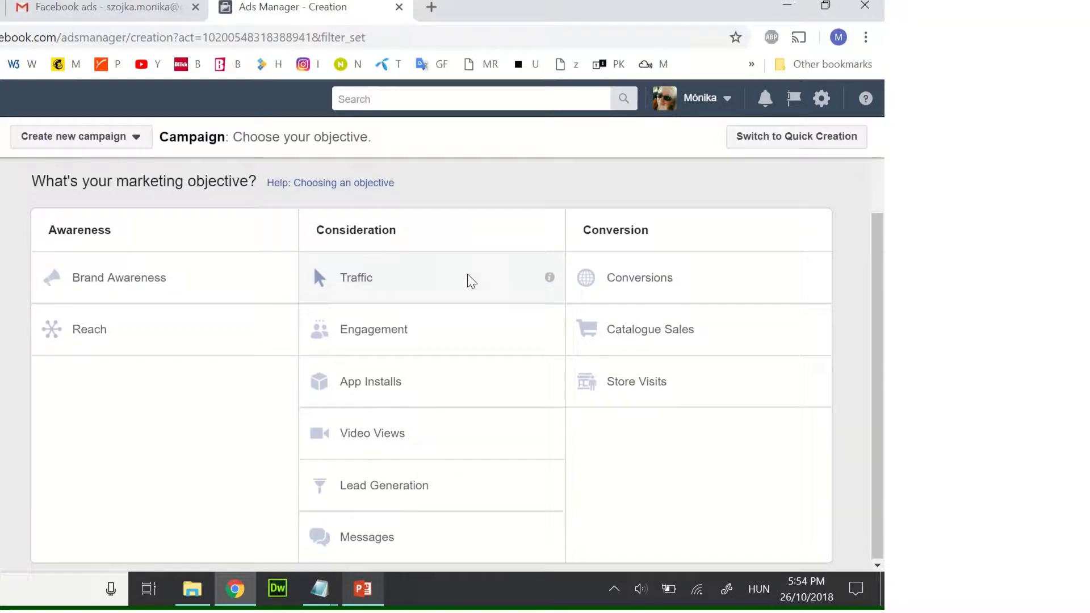
{"action": "left_click", "coordinate": [354, 279]}
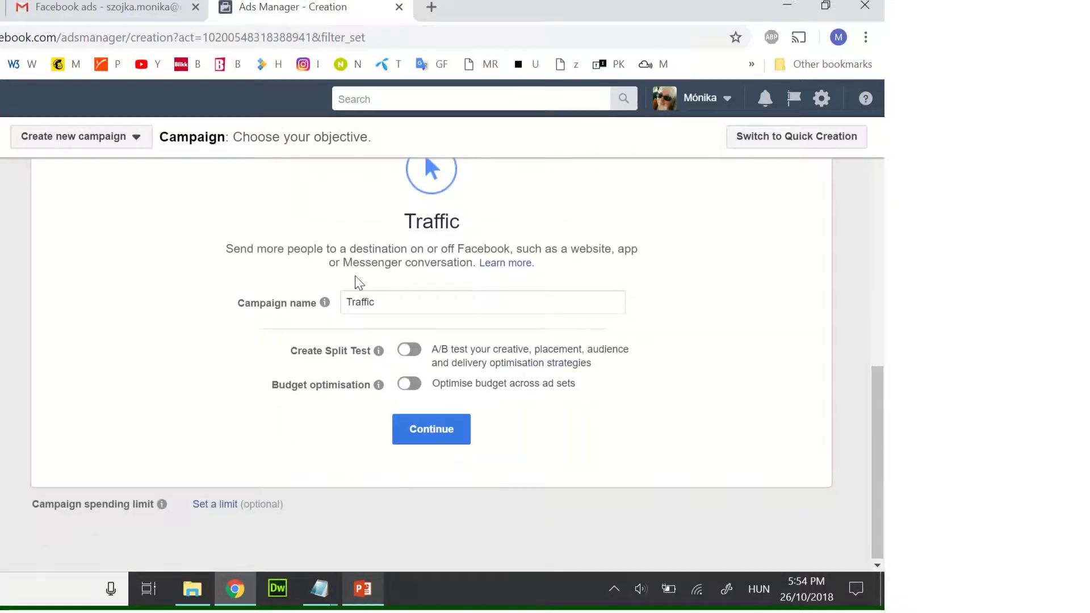
{"action": "left_click_drag", "start_coordinate": [416, 301], "coordinate": [342, 299]}
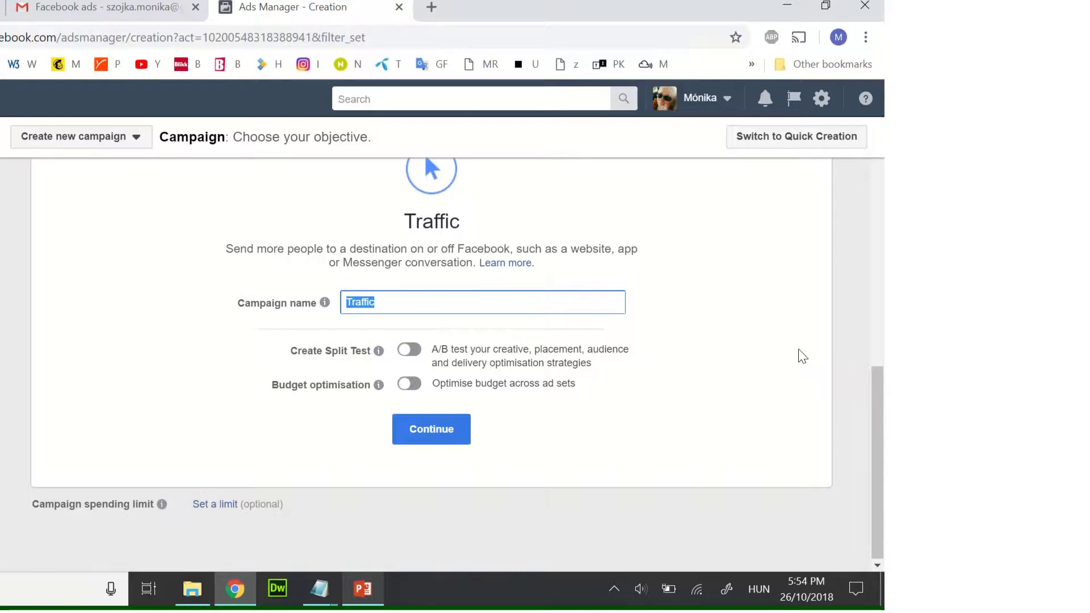
{"action": "left_click", "coordinate": [411, 384]}
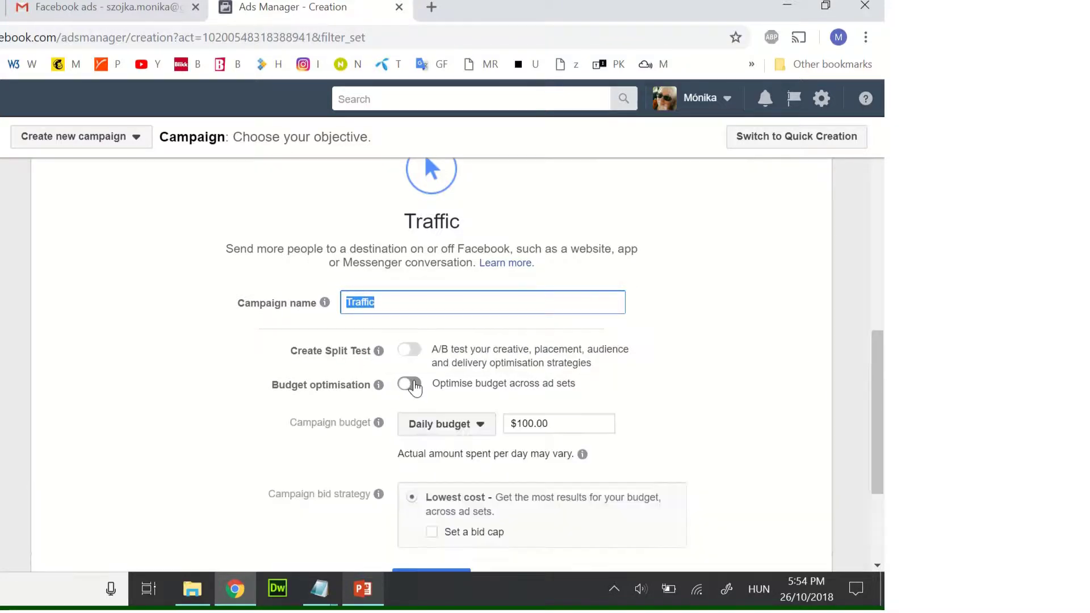
Set the campaign daily budget to $10.00.
{"action": "scroll", "coordinate": [795, 412], "scroll_direction": "down", "scroll_amount": 3}
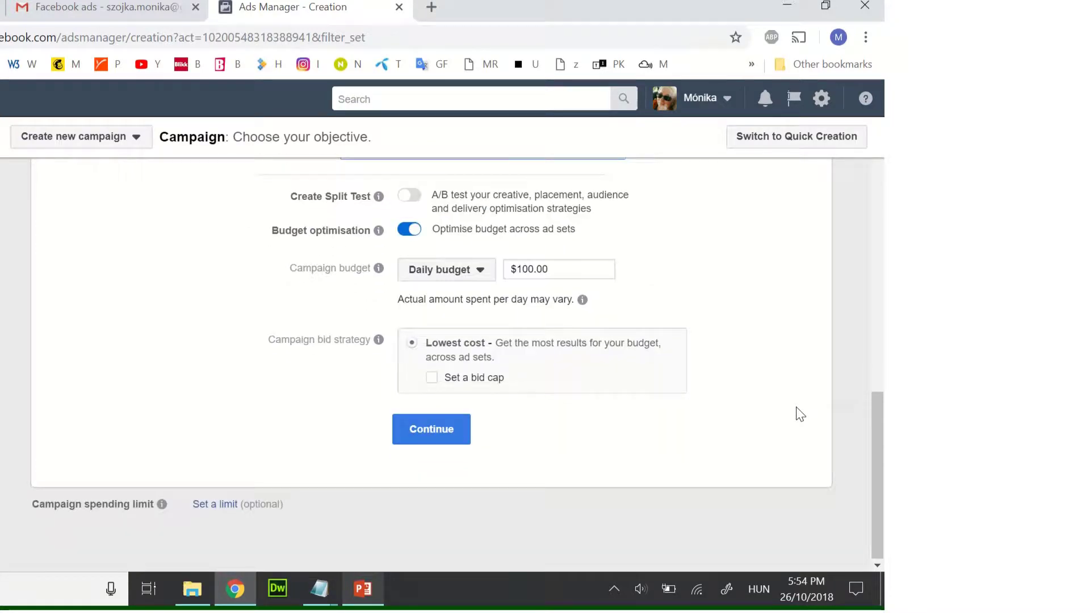
{"action": "left_click", "coordinate": [533, 268]}
{"action": "key", "text": "BackSpace"}
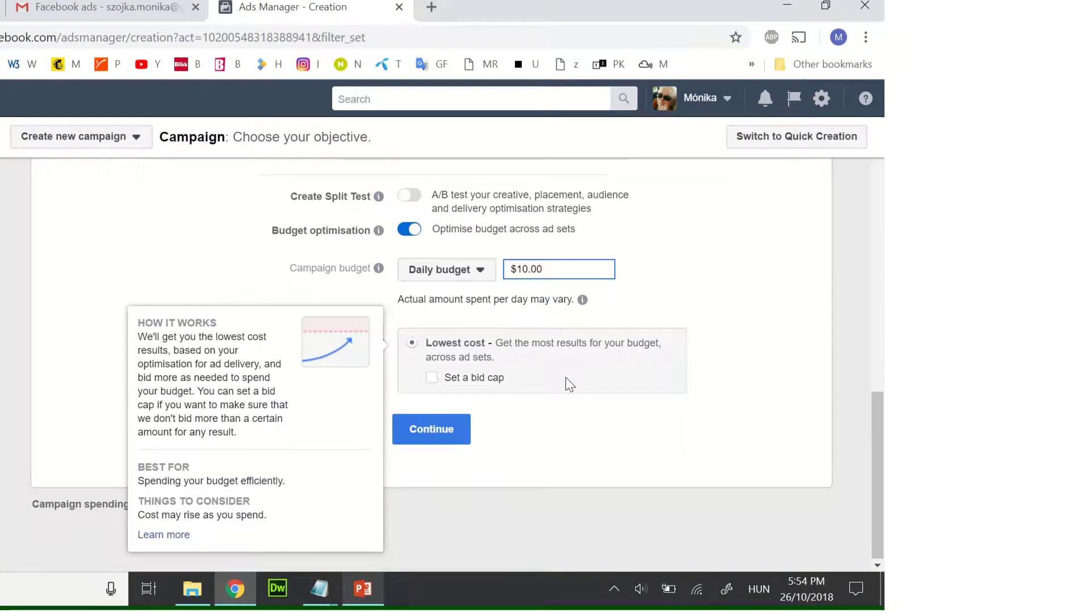
{"action": "left_click", "coordinate": [806, 325]}
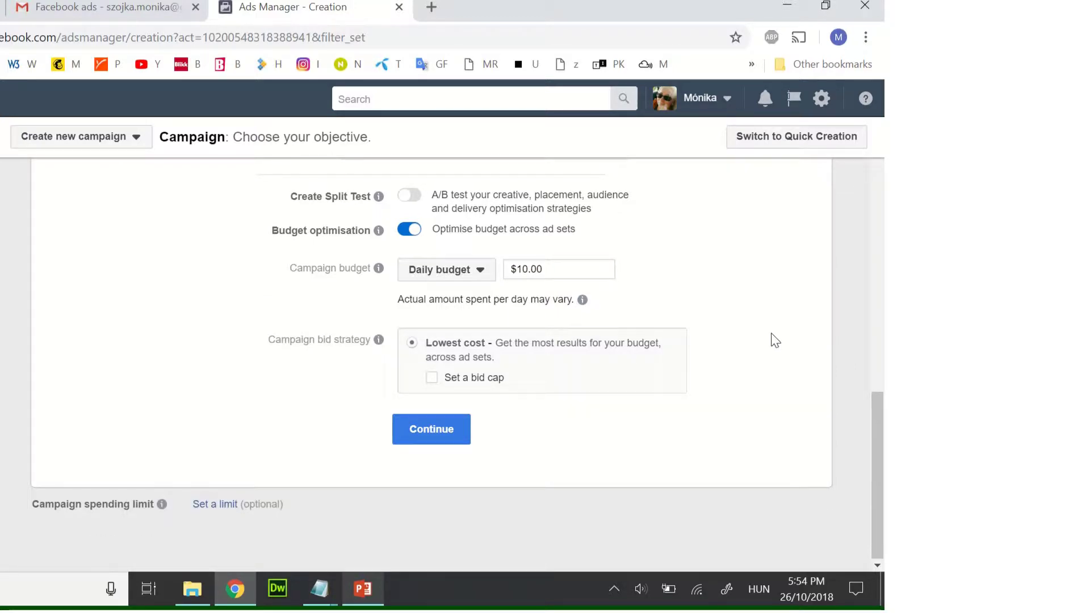
{"action": "left_click", "coordinate": [433, 440]}
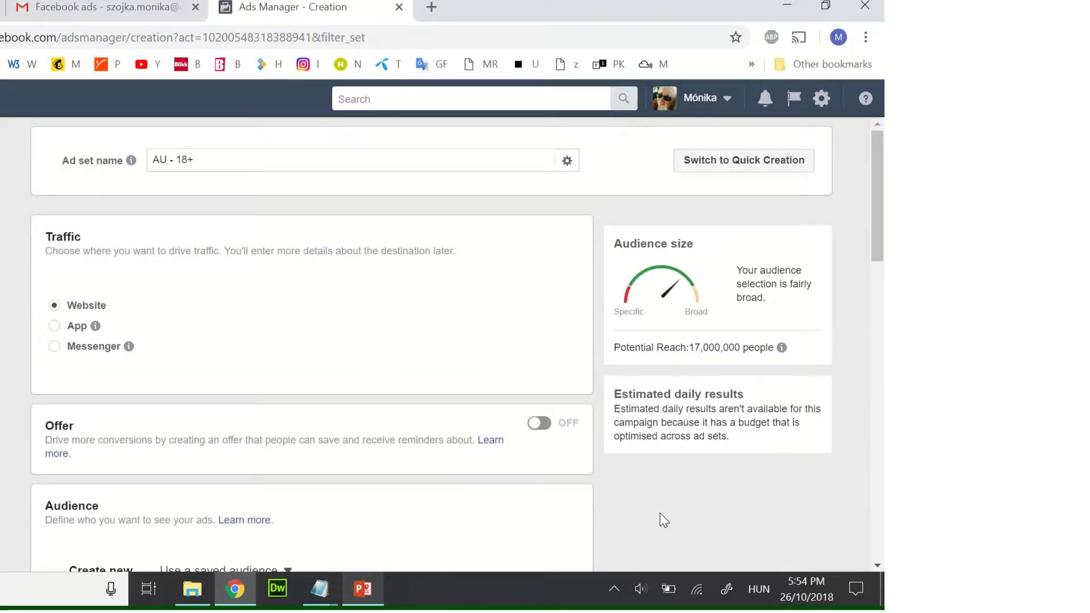
{"action": "scroll", "coordinate": [341, 352], "scroll_direction": "down", "scroll_amount": 2}
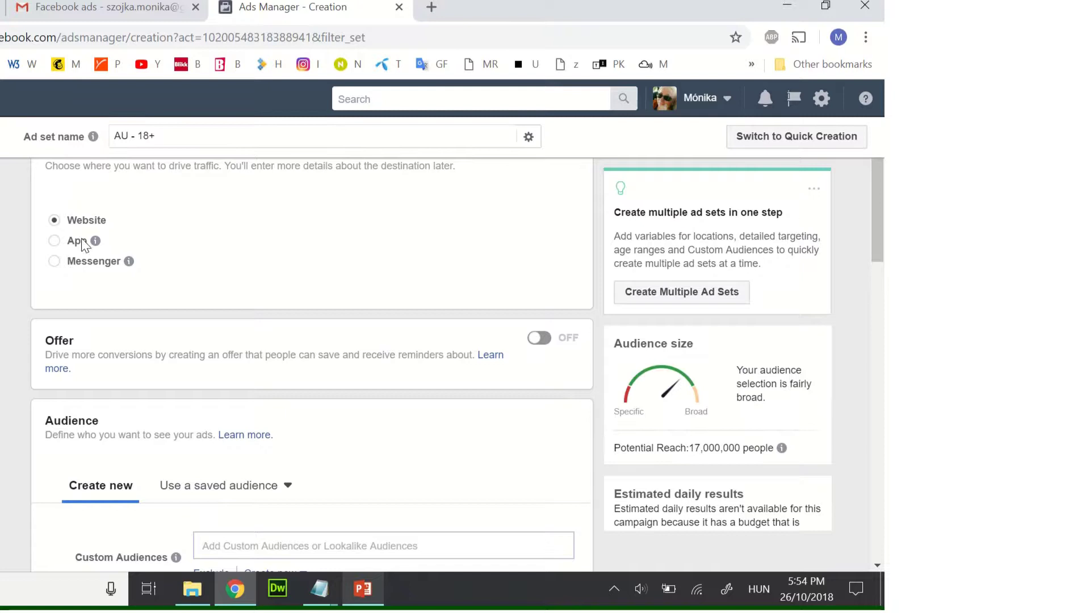
{"action": "scroll", "coordinate": [74, 244], "scroll_direction": "up", "scroll_amount": 2}
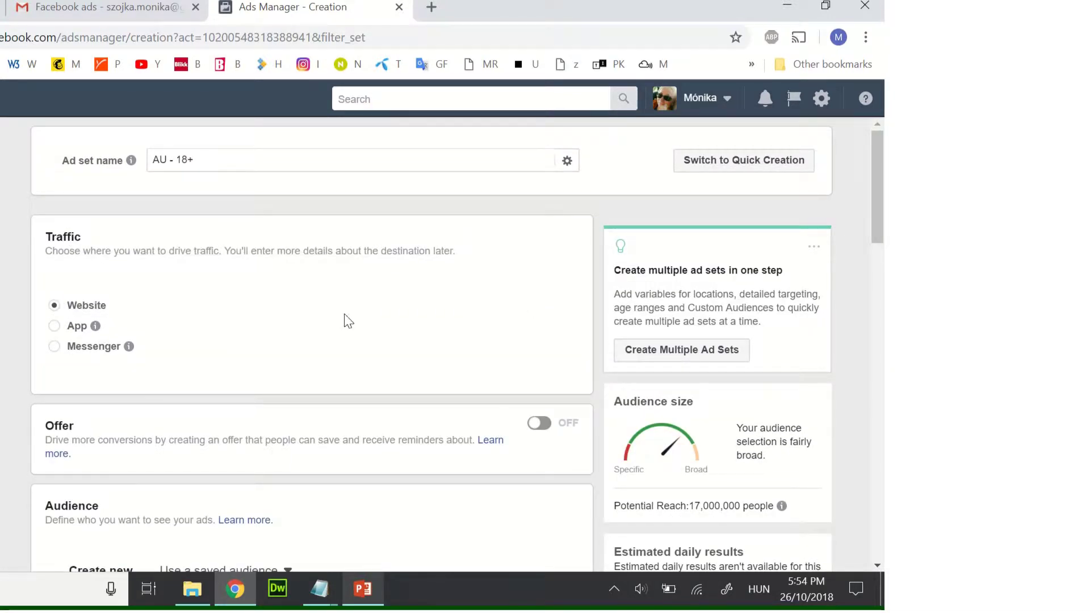
{"action": "scroll", "coordinate": [400, 319], "scroll_direction": "down", "scroll_amount": 3}
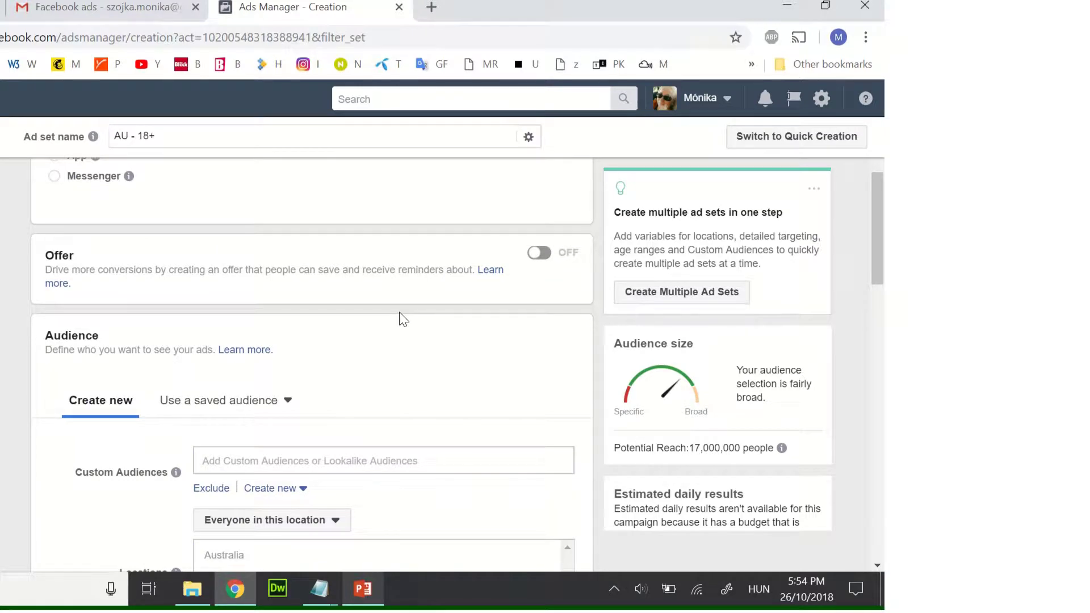
{"action": "scroll", "coordinate": [401, 319], "scroll_direction": "down", "scroll_amount": 3}
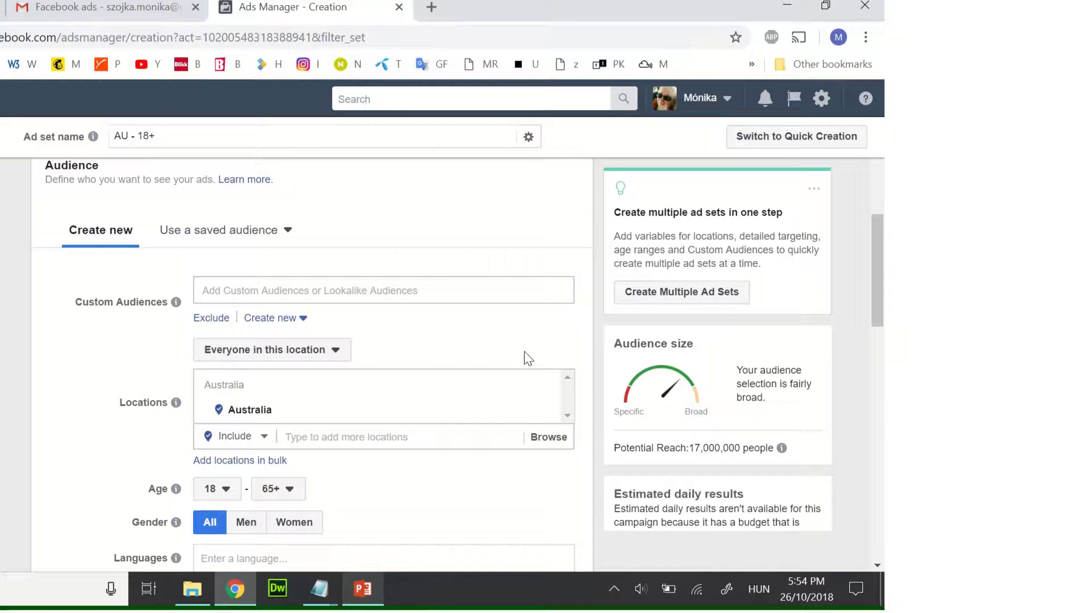
{"action": "scroll", "coordinate": [528, 357], "scroll_direction": "down", "scroll_amount": 1}
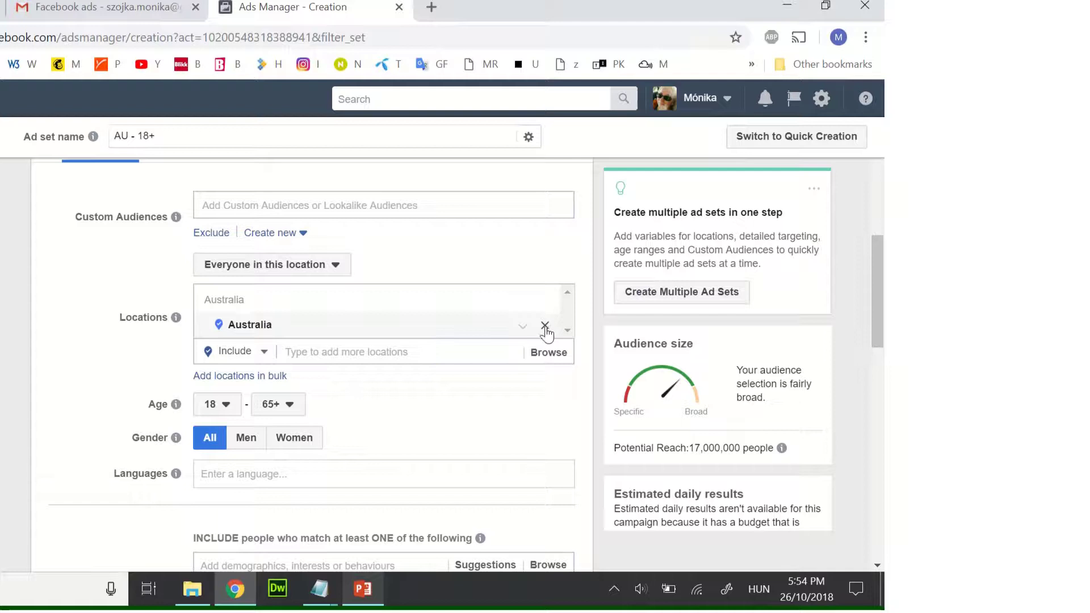
Replace Australia with Melbourne, Victoria, Australia plus a 40 km radius as the audience location.
{"action": "left_click", "coordinate": [547, 327]}
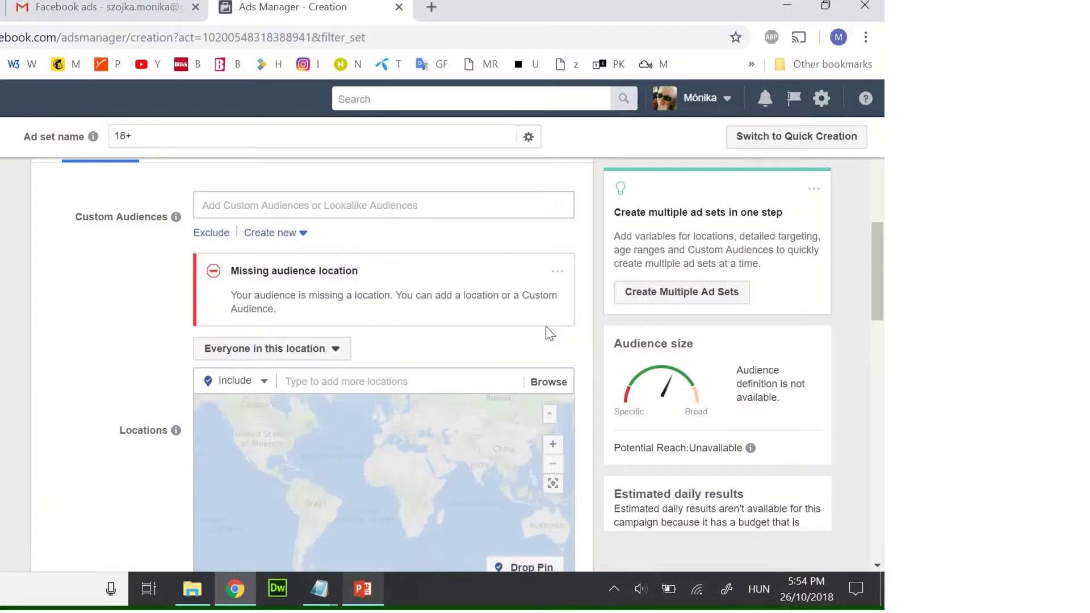
{"action": "left_click", "coordinate": [370, 379]}
{"action": "type", "text": "melbourne"}
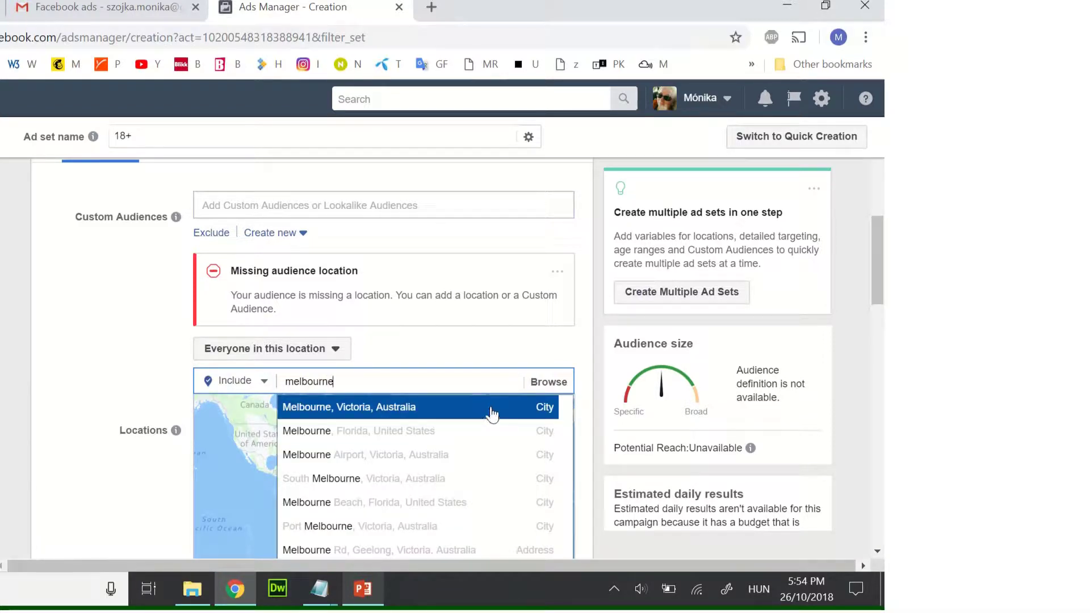
{"action": "left_click", "coordinate": [491, 415]}
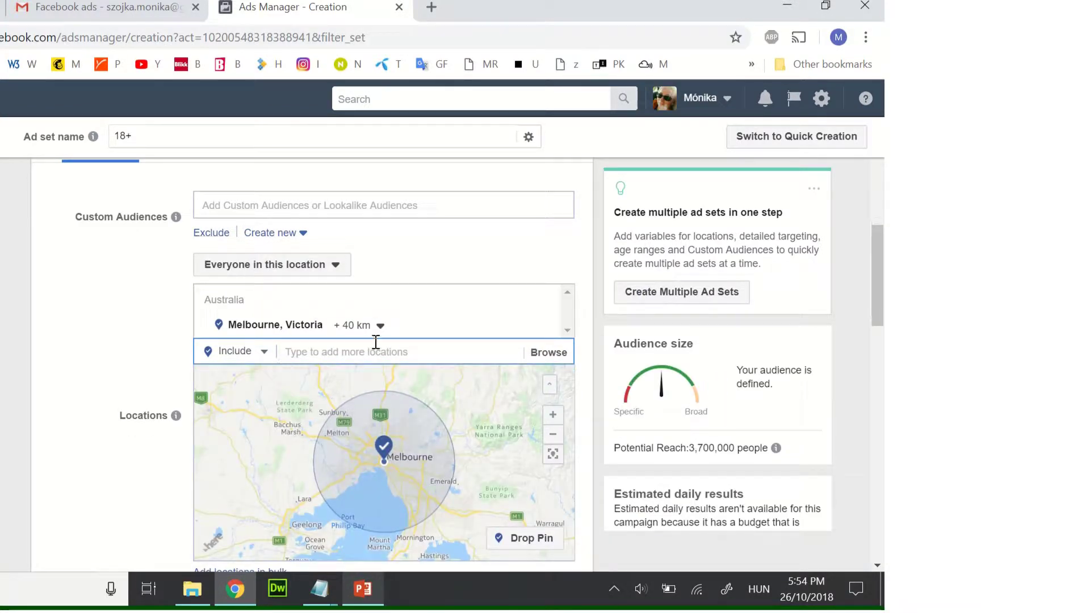
{"action": "left_click", "coordinate": [385, 333]}
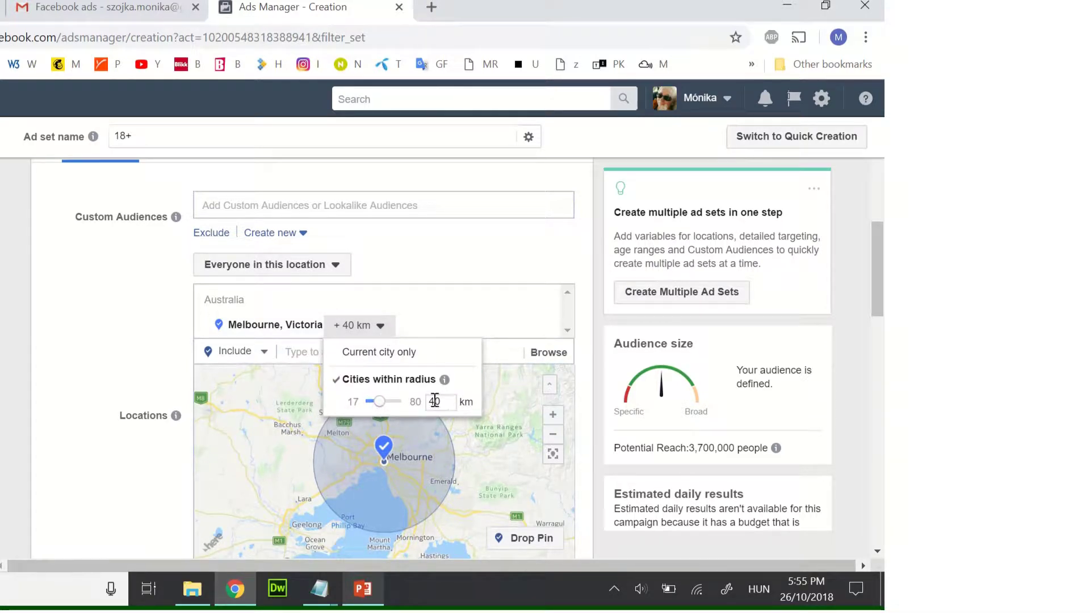
{"action": "left_click_drag", "start_coordinate": [449, 402], "coordinate": [419, 403]}
{"action": "type", "text": "5"}
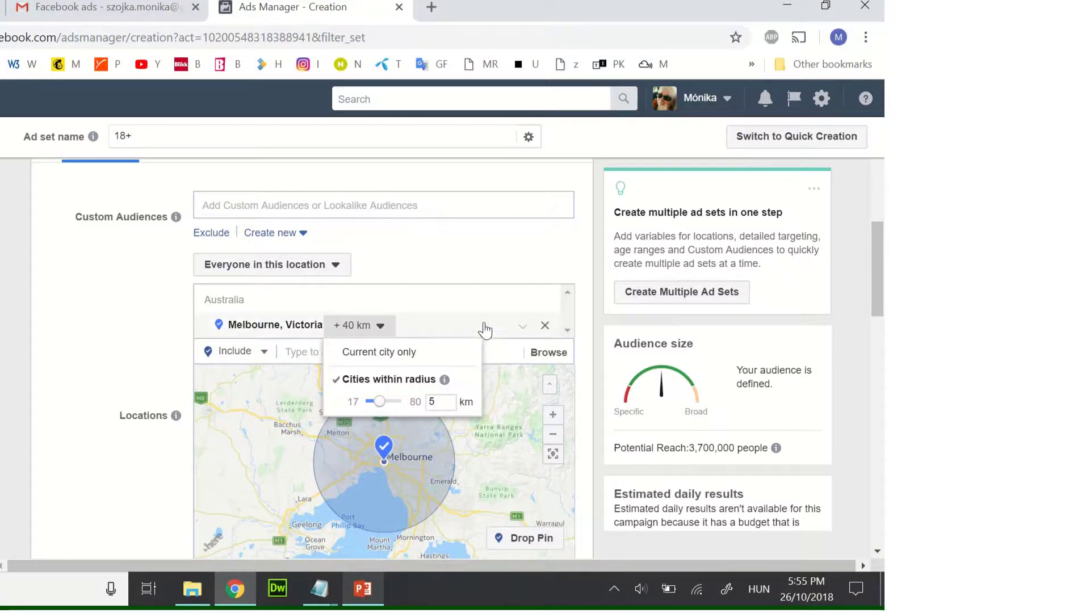
{"action": "left_click", "coordinate": [138, 361]}
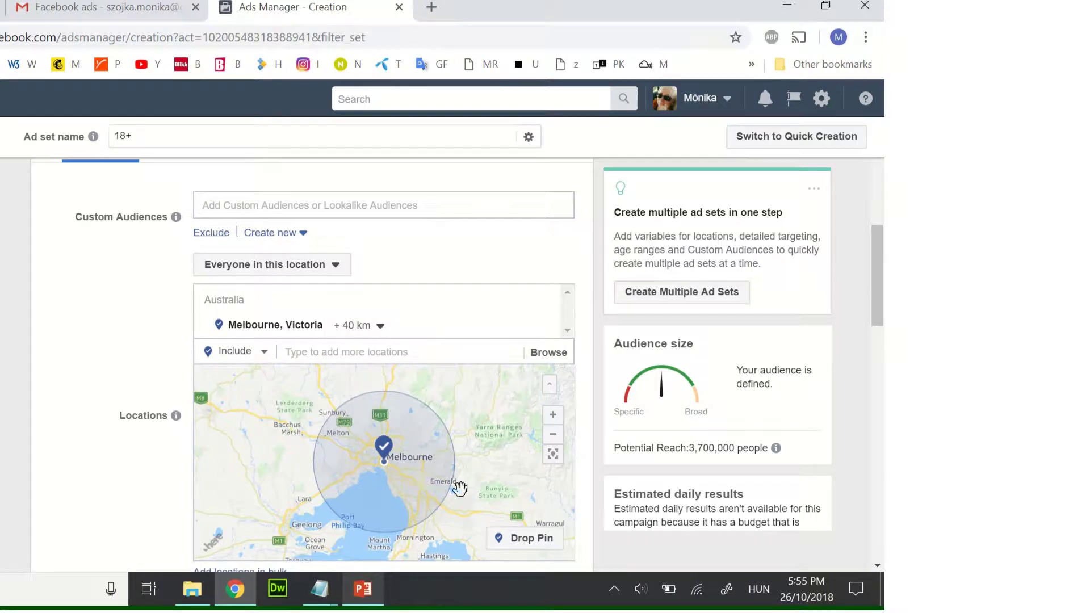
{"action": "scroll", "coordinate": [460, 486], "scroll_direction": "down", "scroll_amount": 2}
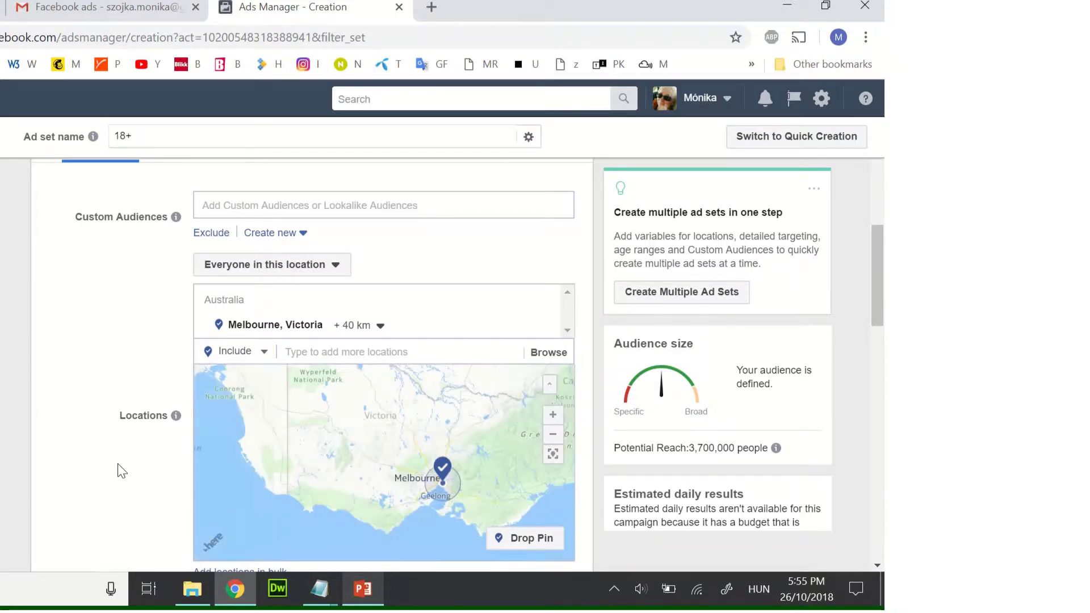
Set the audience age range to 35 minimum and 55 maximum.
{"action": "scroll", "coordinate": [117, 470], "scroll_direction": "down", "scroll_amount": 4}
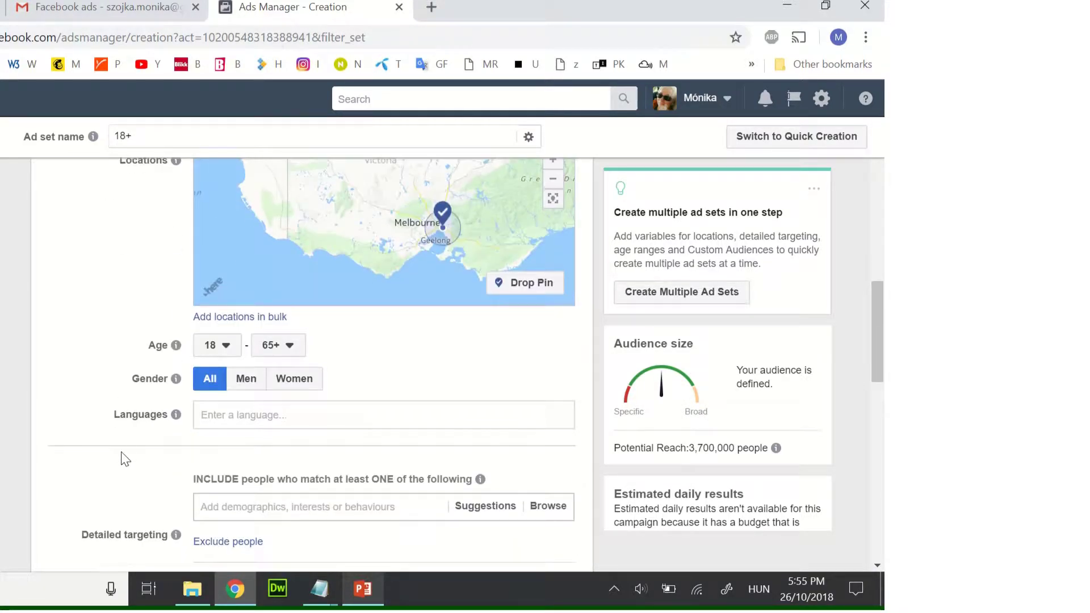
{"action": "left_click", "coordinate": [102, 8]}
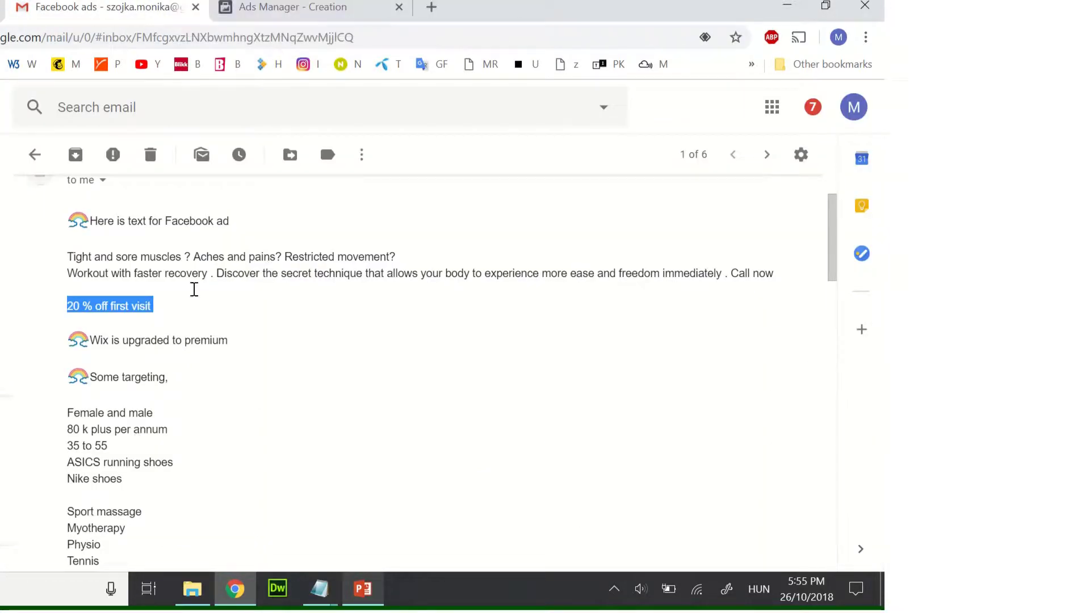
{"action": "left_click", "coordinate": [280, 8]}
{"action": "left_click", "coordinate": [227, 347]}
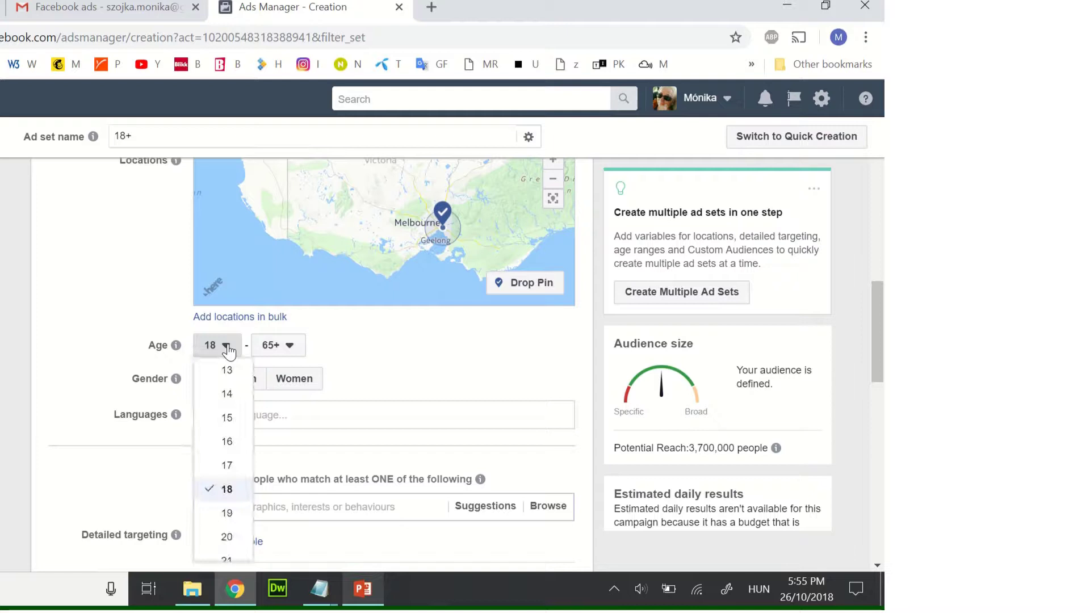
{"action": "left_click", "coordinate": [102, 8]}
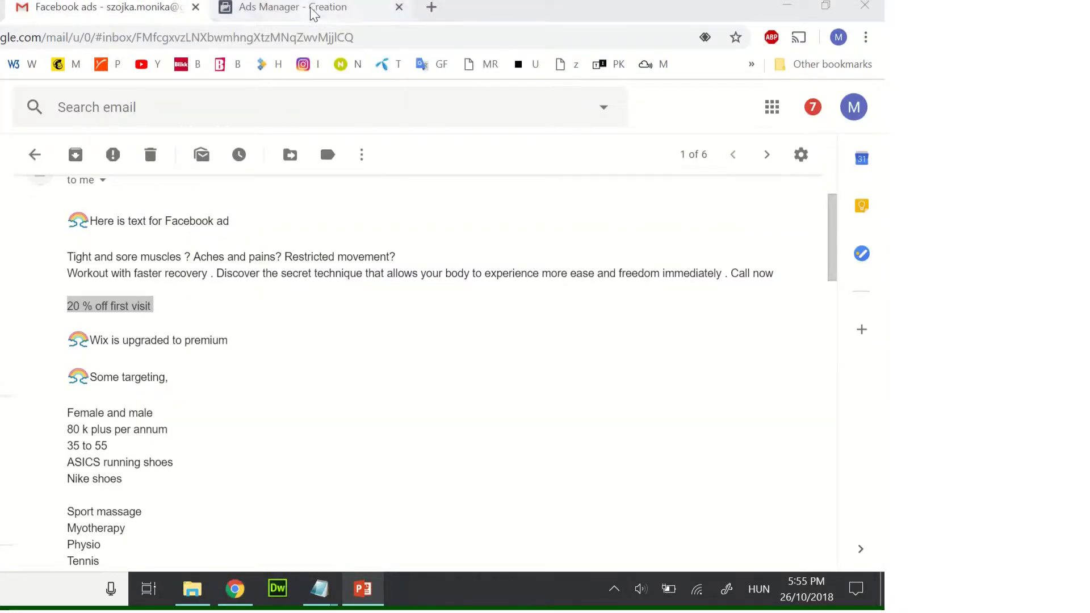
{"action": "left_click", "coordinate": [314, 14]}
{"action": "scroll", "coordinate": [227, 487], "scroll_direction": "down", "scroll_amount": 3}
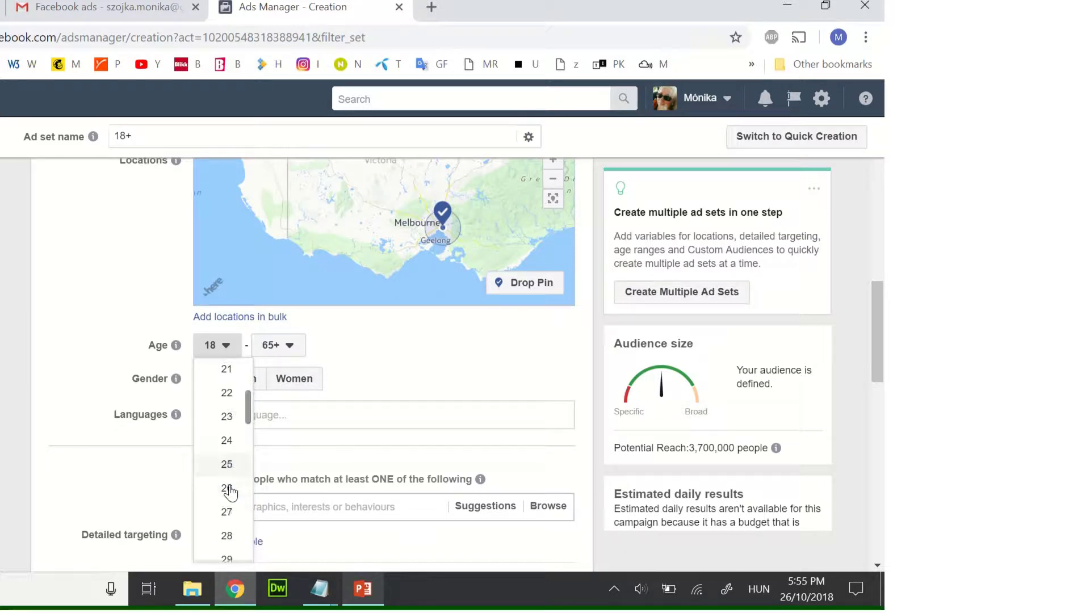
{"action": "scroll", "coordinate": [230, 491], "scroll_direction": "down", "scroll_amount": 3}
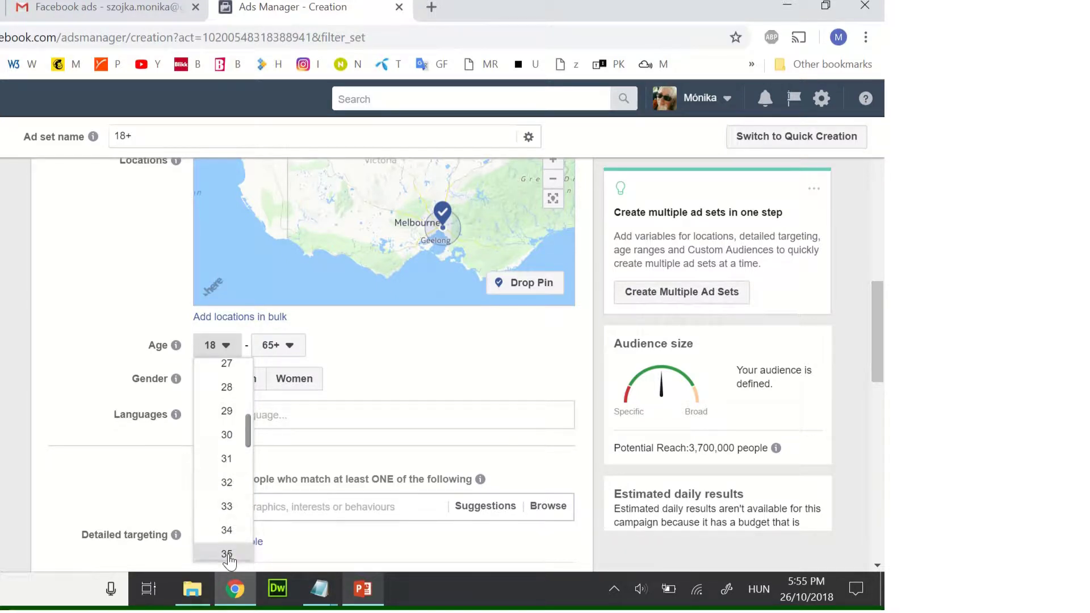
{"action": "left_click", "coordinate": [229, 555]}
{"action": "left_click", "coordinate": [290, 345]}
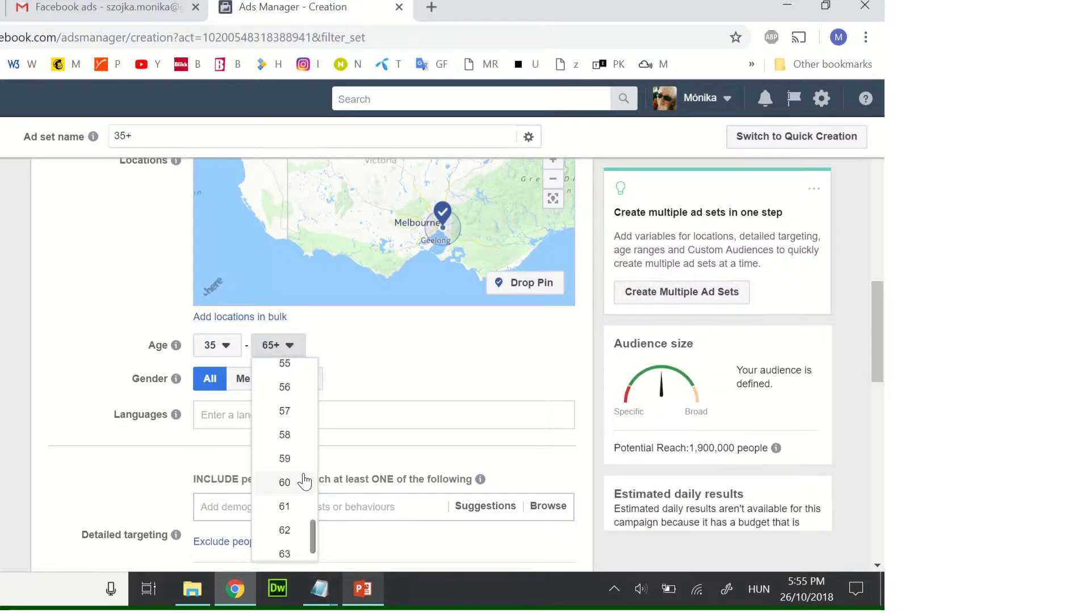
{"action": "left_click", "coordinate": [301, 365]}
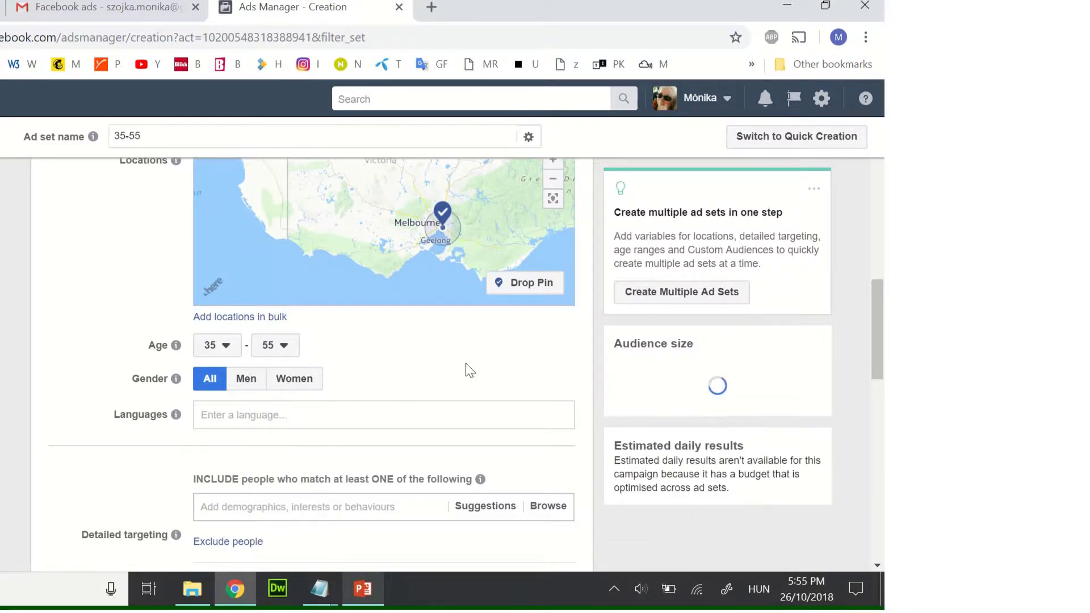
Copy 'Physio' from the Gmail notes and paste it into the Detailed targeting search.
{"action": "left_click", "coordinate": [143, 9]}
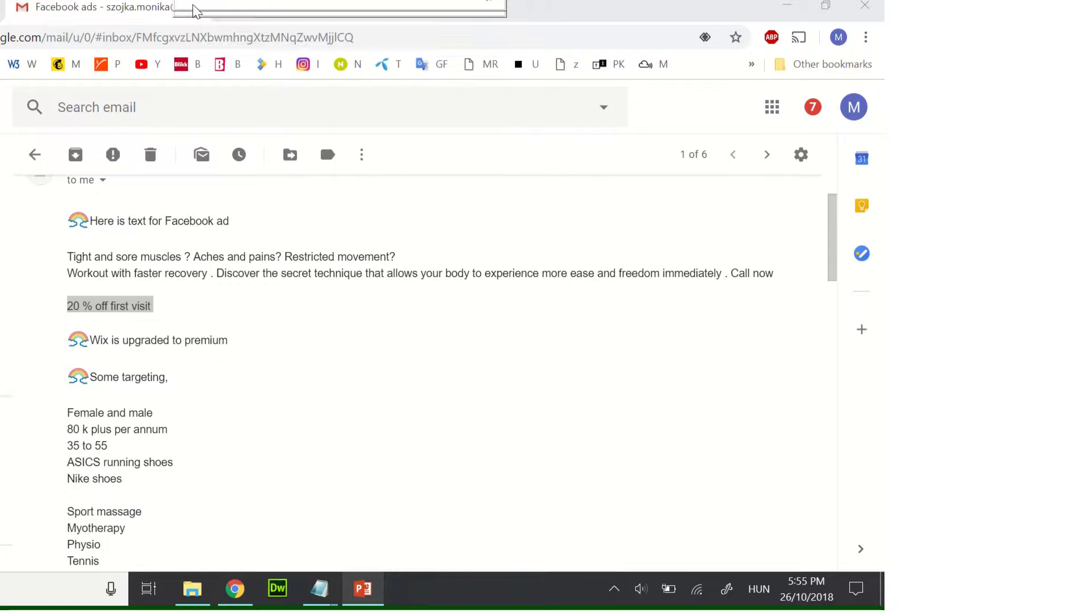
{"action": "left_click", "coordinate": [347, 9]}
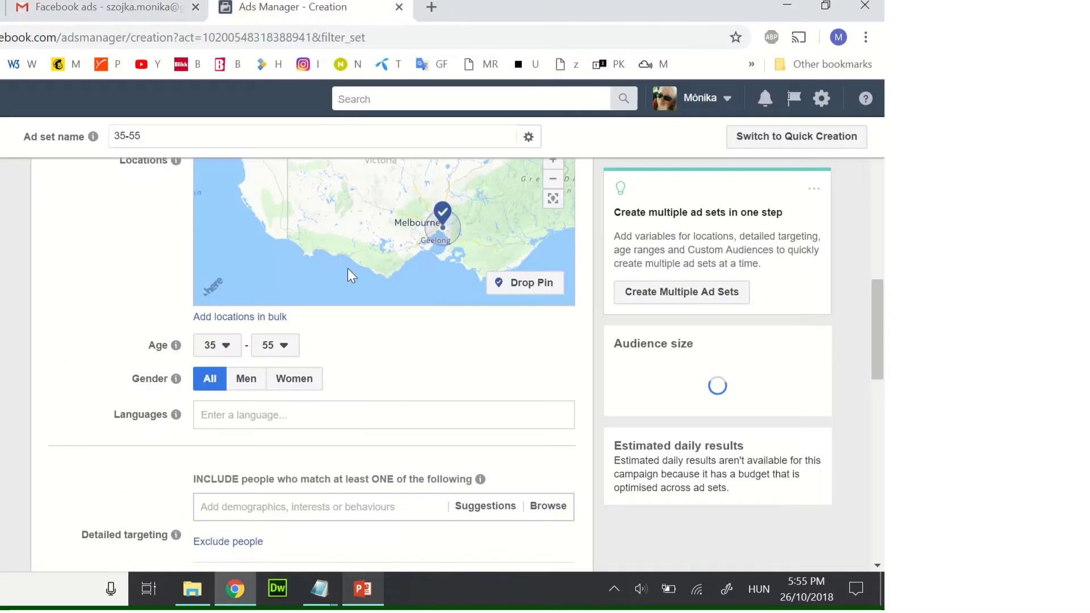
{"action": "scroll", "coordinate": [348, 268], "scroll_direction": "down", "scroll_amount": 3}
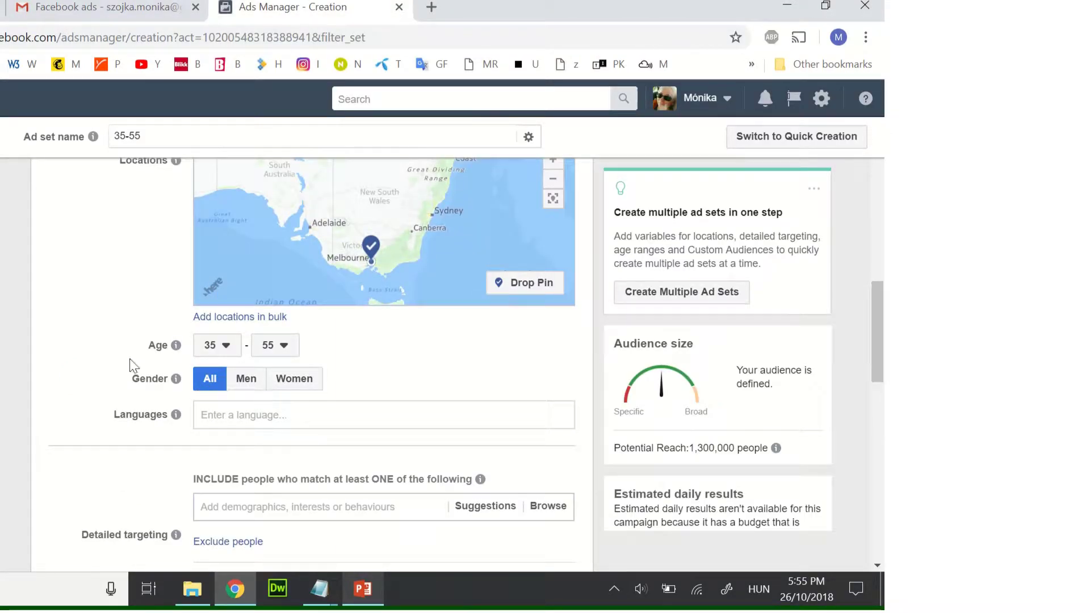
{"action": "scroll", "coordinate": [95, 343], "scroll_direction": "down", "scroll_amount": 3}
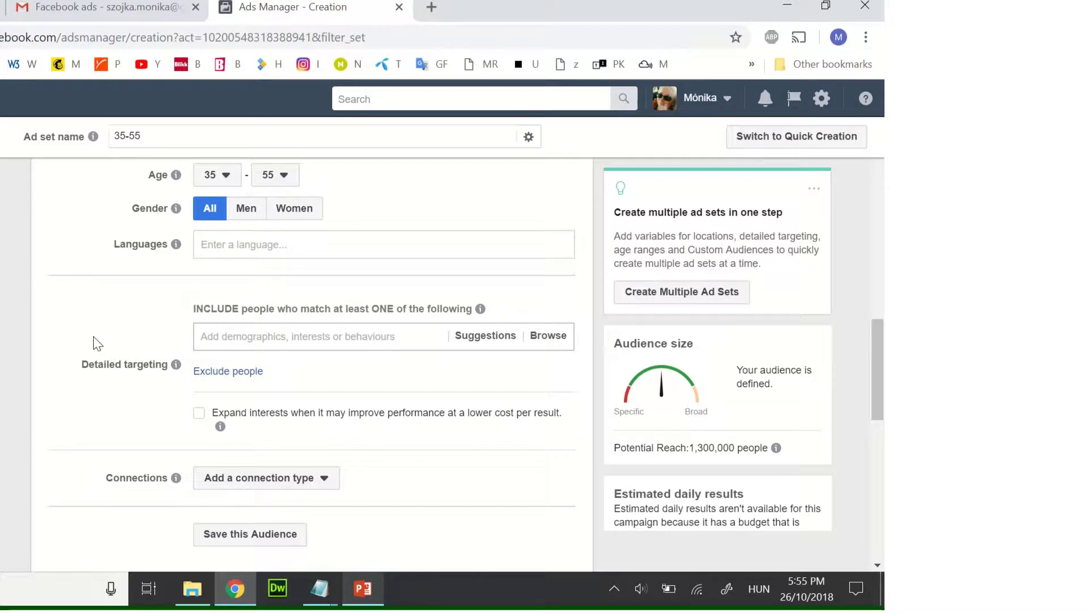
{"action": "scroll", "coordinate": [94, 343], "scroll_direction": "down", "scroll_amount": 2}
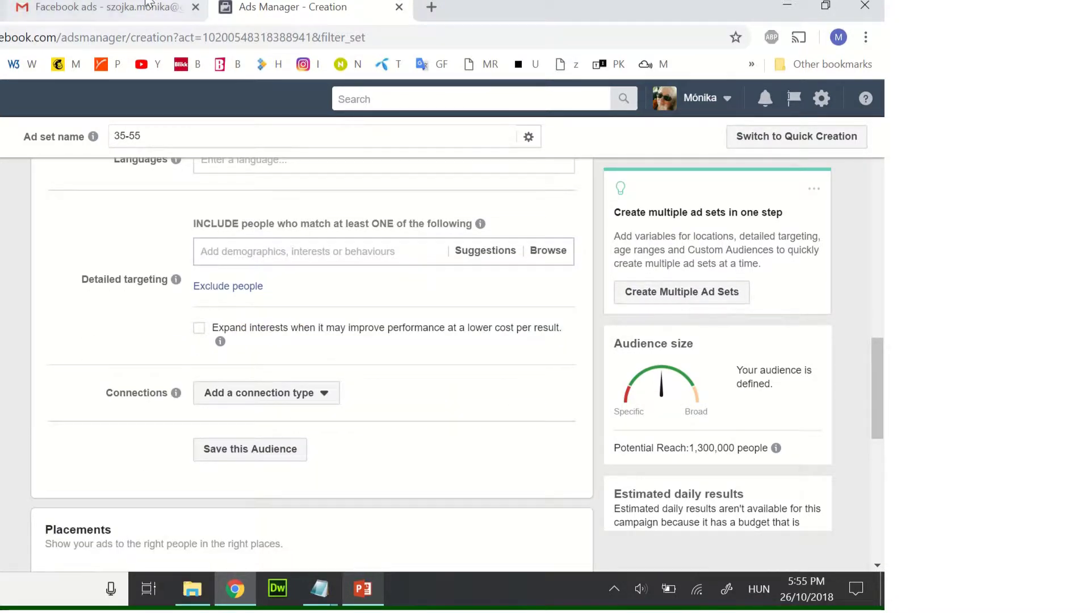
{"action": "key", "text": "ctrl+Tab"}
{"action": "scroll", "coordinate": [340, 444], "scroll_direction": "down", "scroll_amount": 1}
{"action": "scroll", "coordinate": [343, 444], "scroll_direction": "down", "scroll_amount": 1}
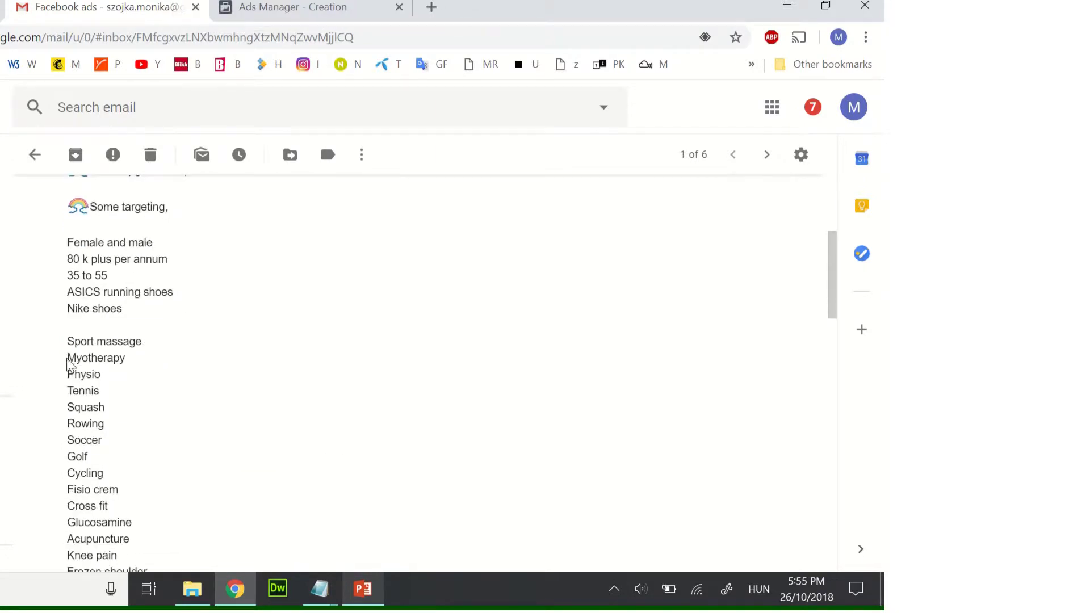
{"action": "double_click", "coordinate": [80, 375]}
{"action": "key", "text": "ctrl+c"}
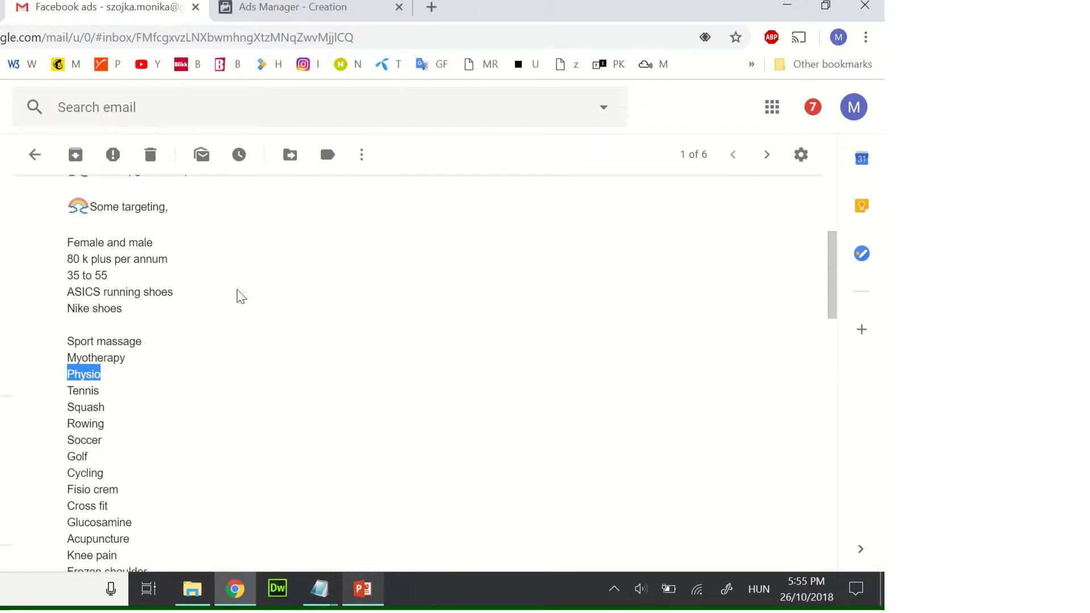
{"action": "left_click", "coordinate": [264, 8]}
{"action": "key", "text": "ctrl+v"}
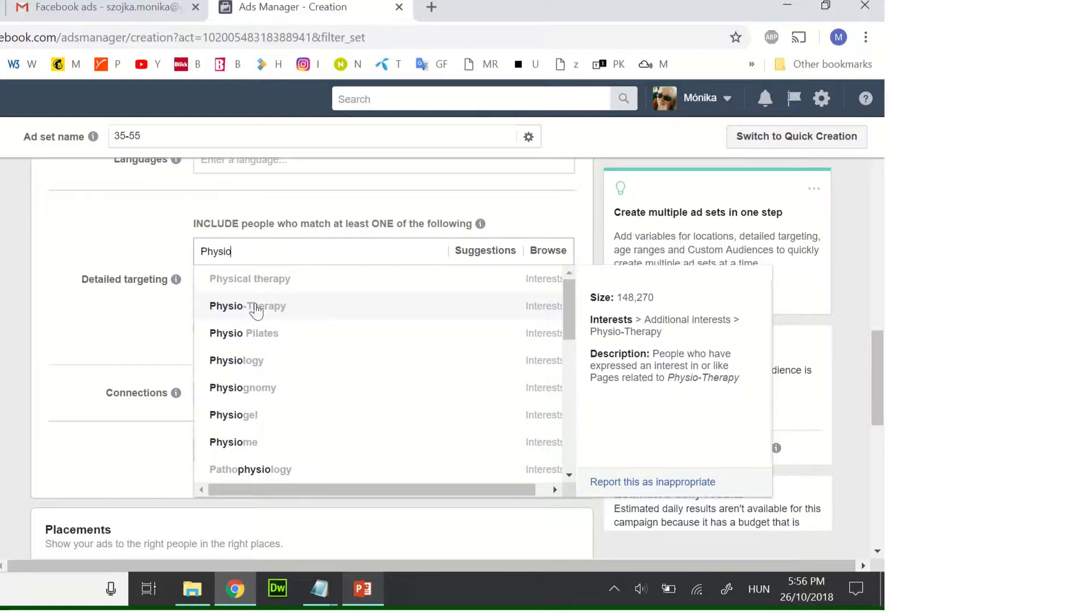
Add the Physio-Therapy and Massage interests to detailed targeting.
{"action": "left_click", "coordinate": [256, 310]}
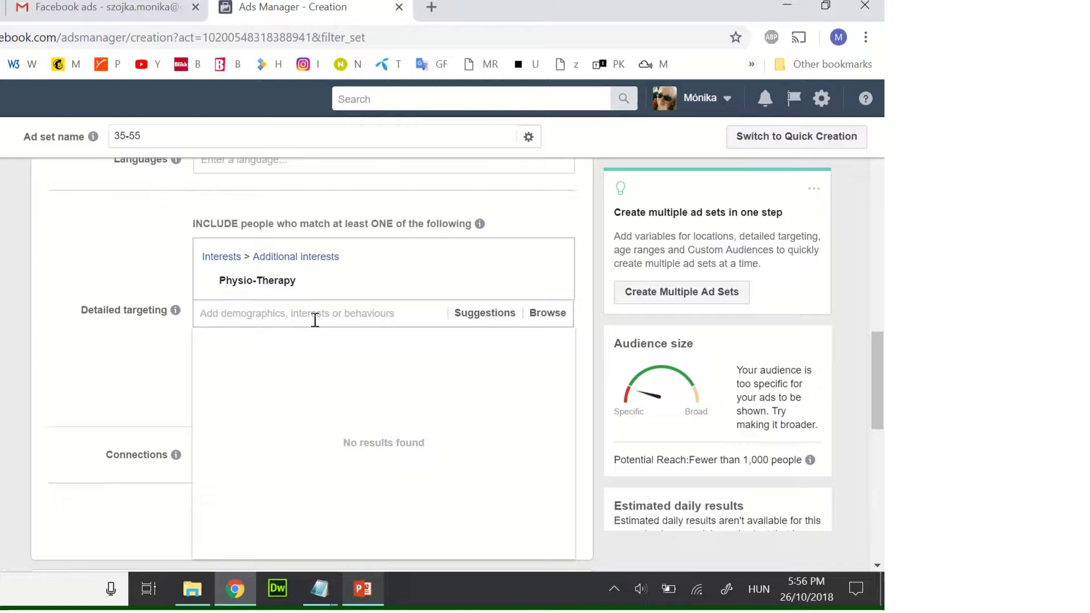
{"action": "type", "text": "messa"}
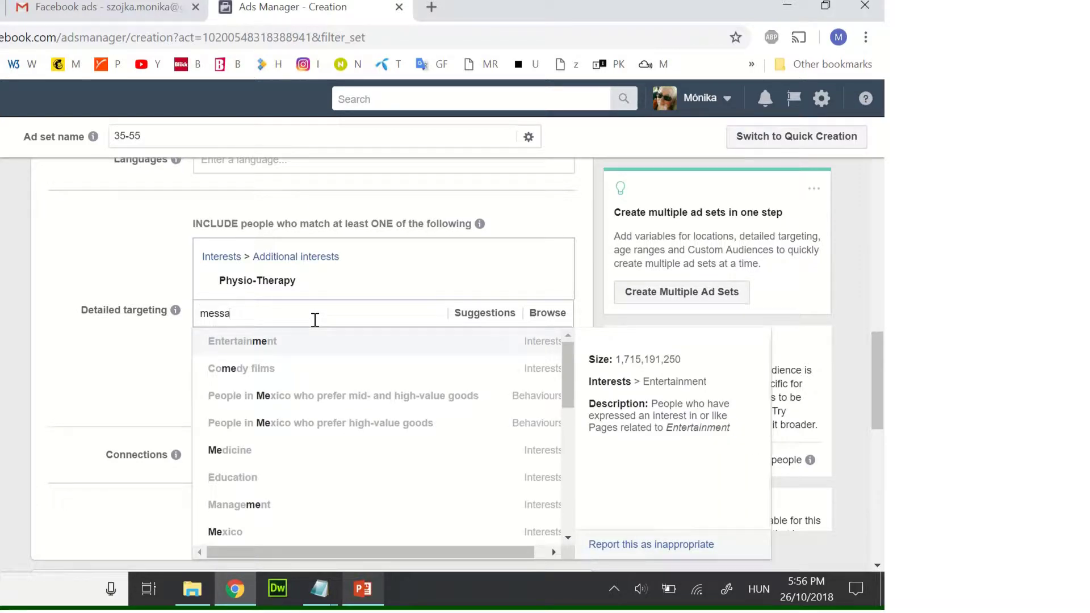
{"action": "key", "text": "BackSpace"}
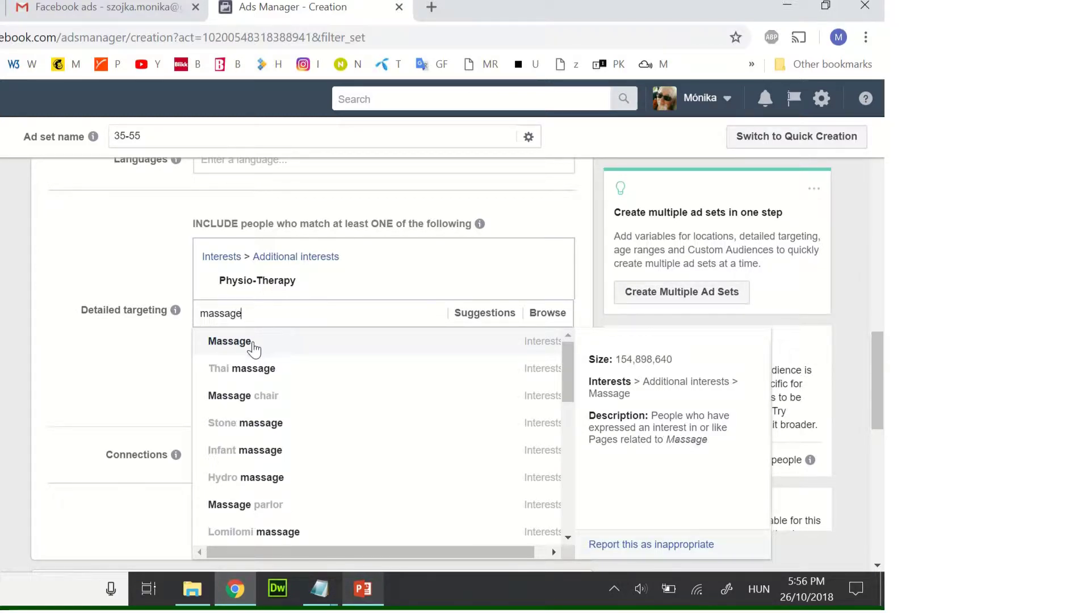
{"action": "left_click", "coordinate": [251, 345]}
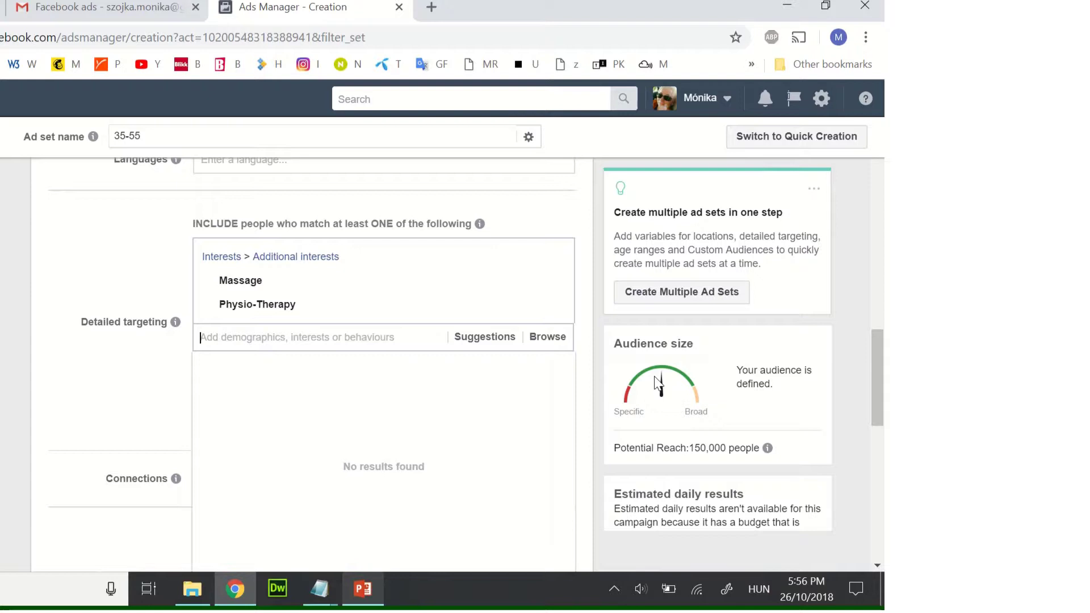
{"action": "left_click", "coordinate": [135, 405]}
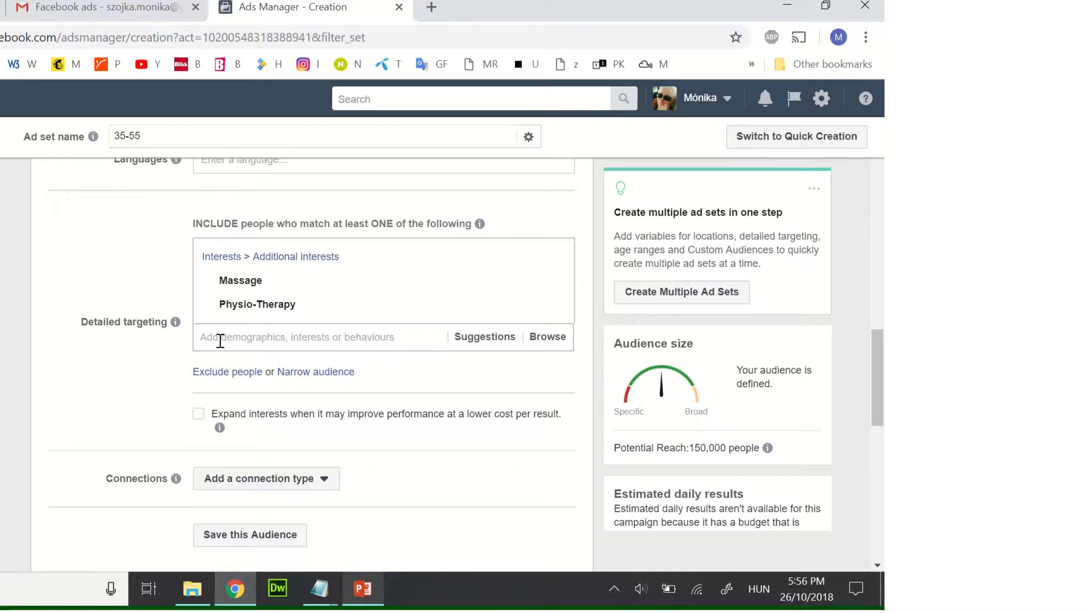
{"action": "scroll", "coordinate": [117, 386], "scroll_direction": "down", "scroll_amount": 5}
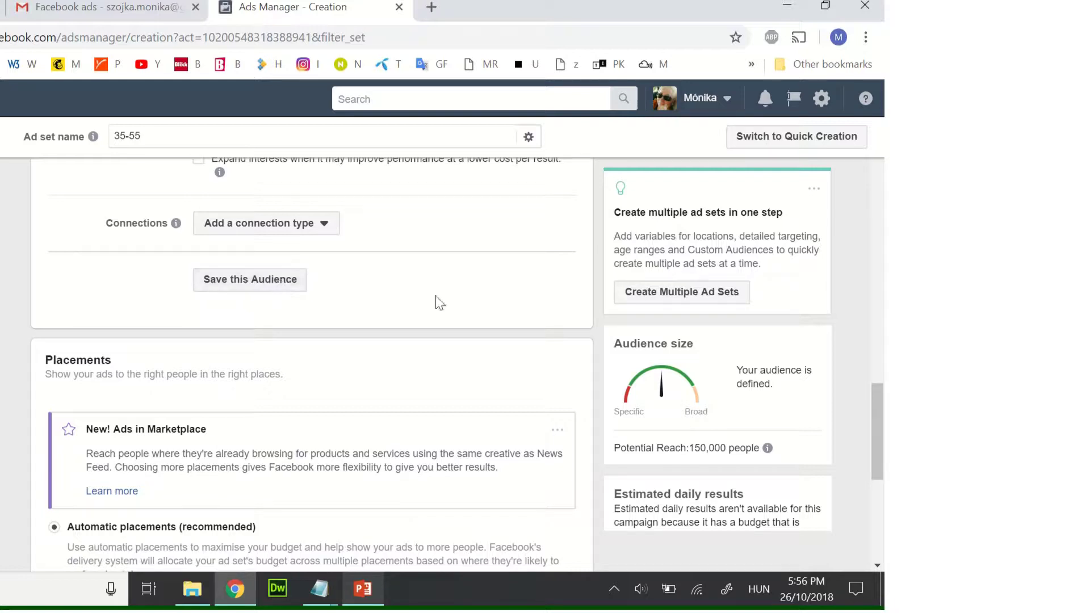
{"action": "scroll", "coordinate": [441, 302], "scroll_direction": "down", "scroll_amount": 1}
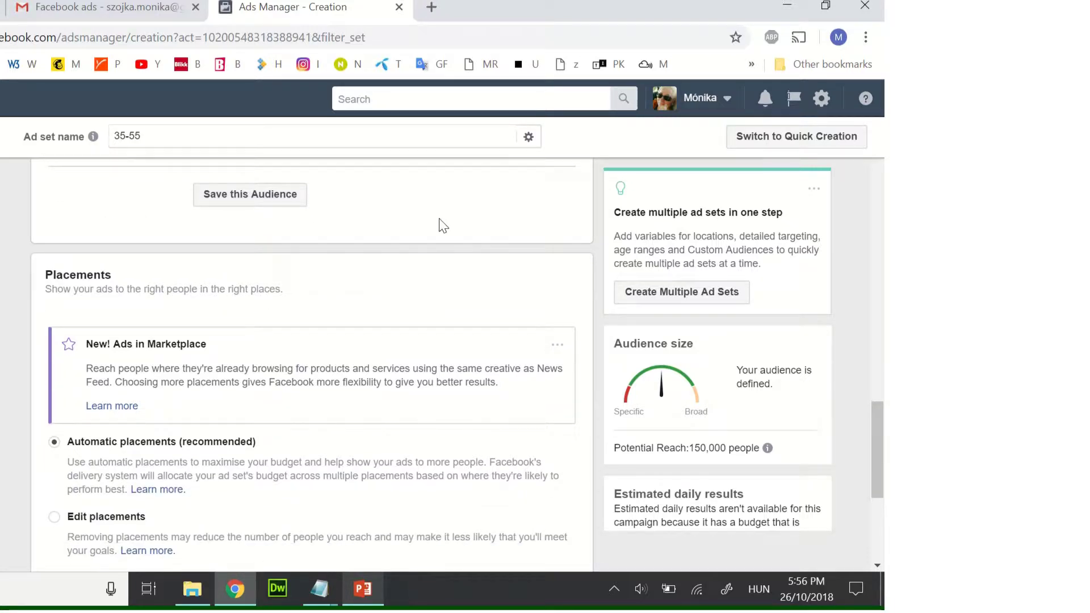
{"action": "scroll", "coordinate": [443, 226], "scroll_direction": "down", "scroll_amount": 1}
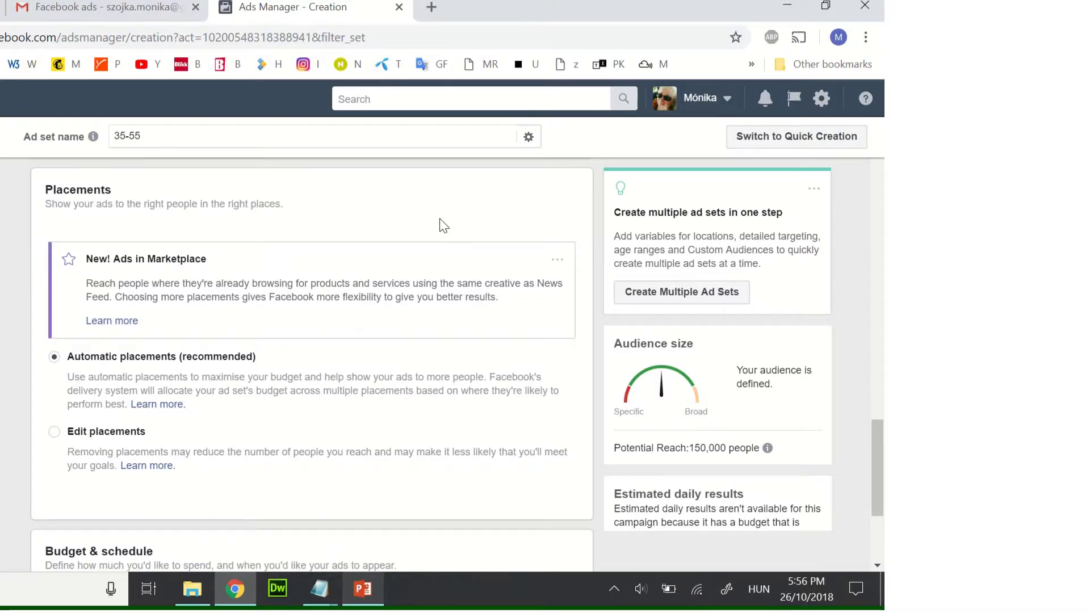
{"action": "scroll", "coordinate": [444, 226], "scroll_direction": "down", "scroll_amount": 1}
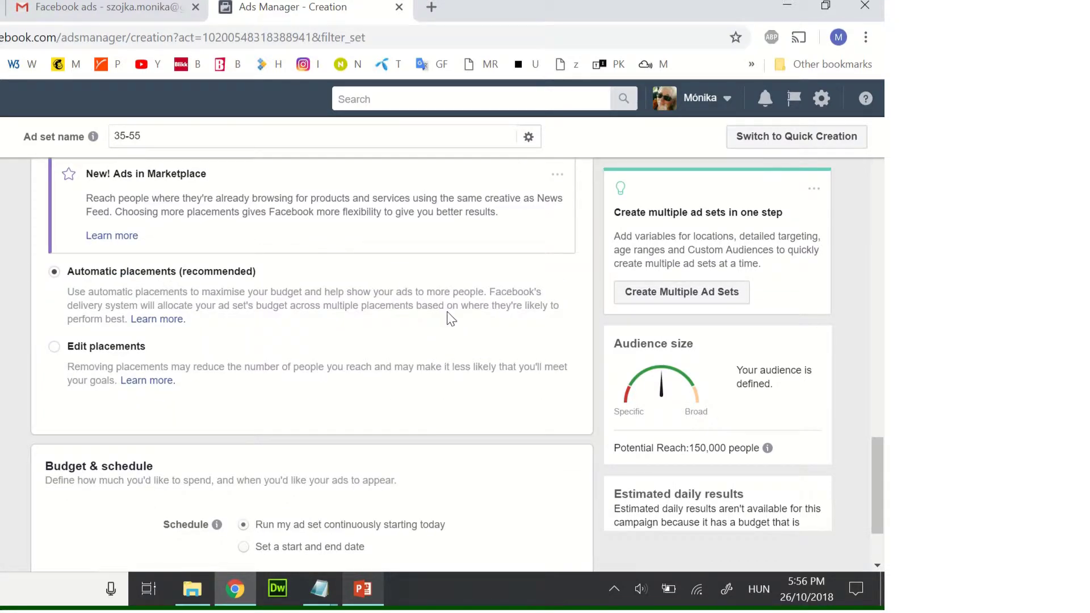
{"action": "scroll", "coordinate": [449, 316], "scroll_direction": "down", "scroll_amount": 2}
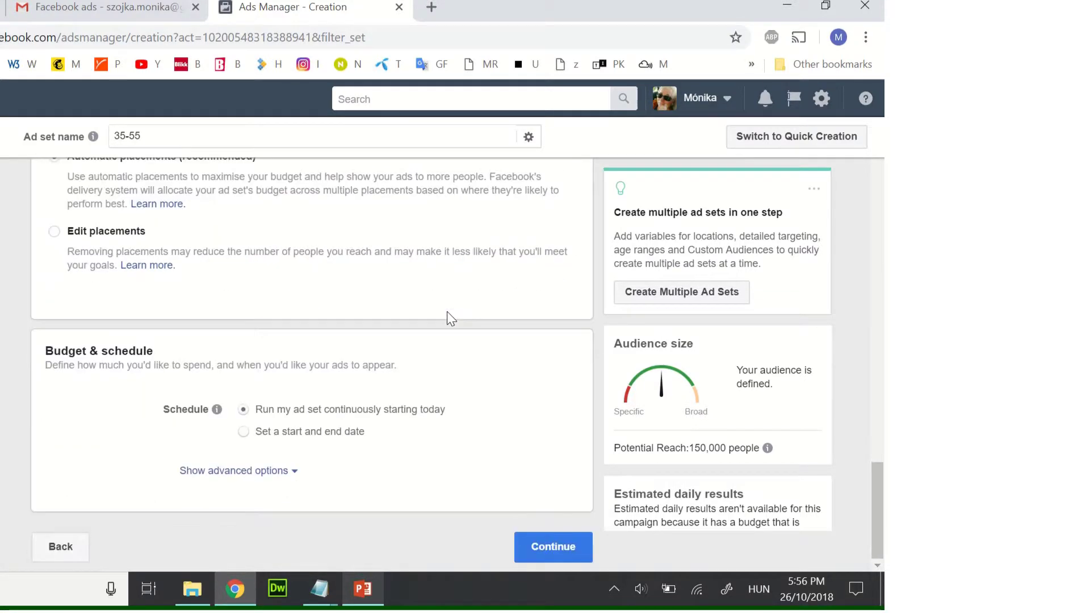
Schedule the ad set from 26/10/2018 with an end date of 28/10/2018.
{"action": "left_click", "coordinate": [244, 431]}
{"action": "scroll", "coordinate": [562, 347], "scroll_direction": "down", "scroll_amount": 2}
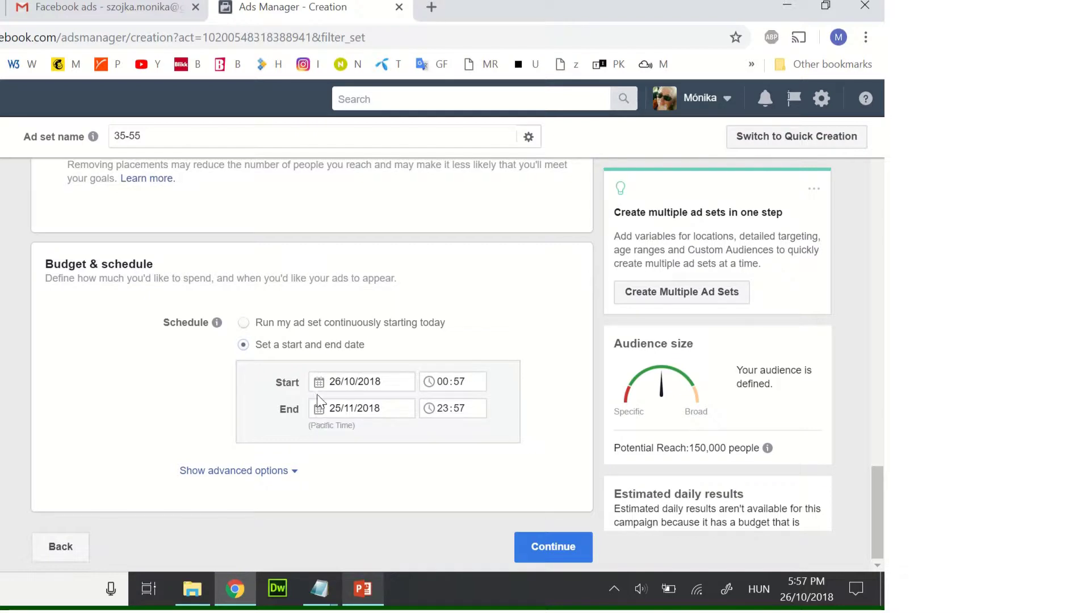
{"action": "left_click", "coordinate": [322, 412]}
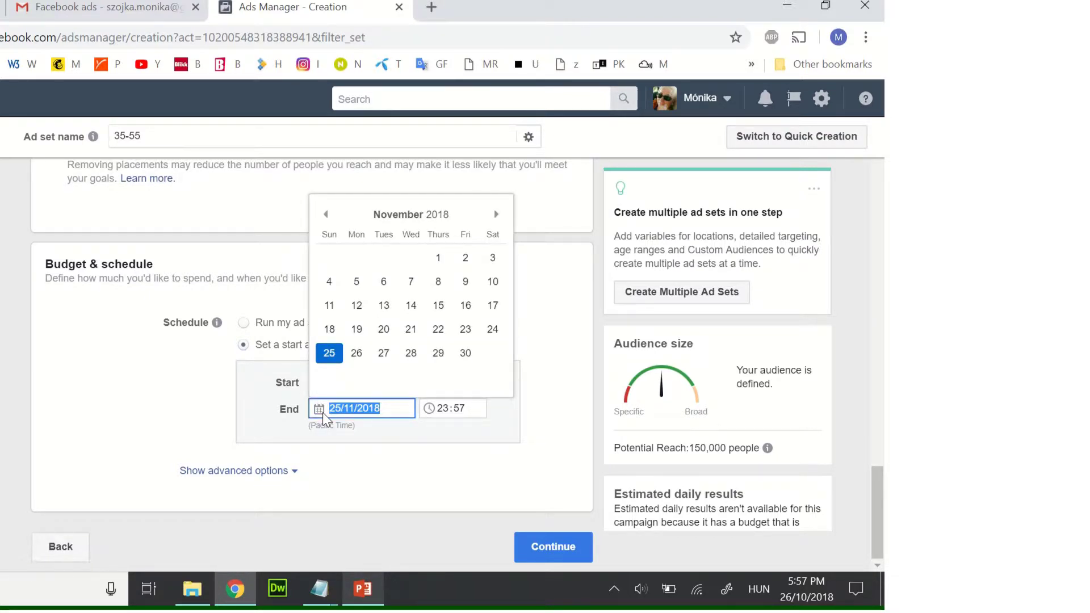
{"action": "left_click", "coordinate": [535, 404]}
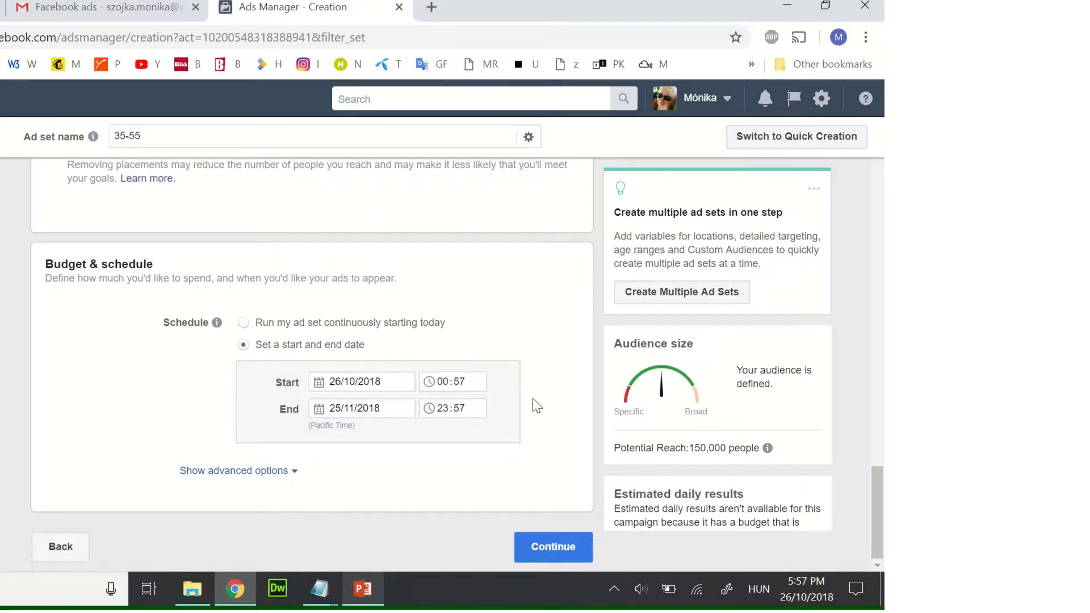
{"action": "left_click", "coordinate": [316, 381]}
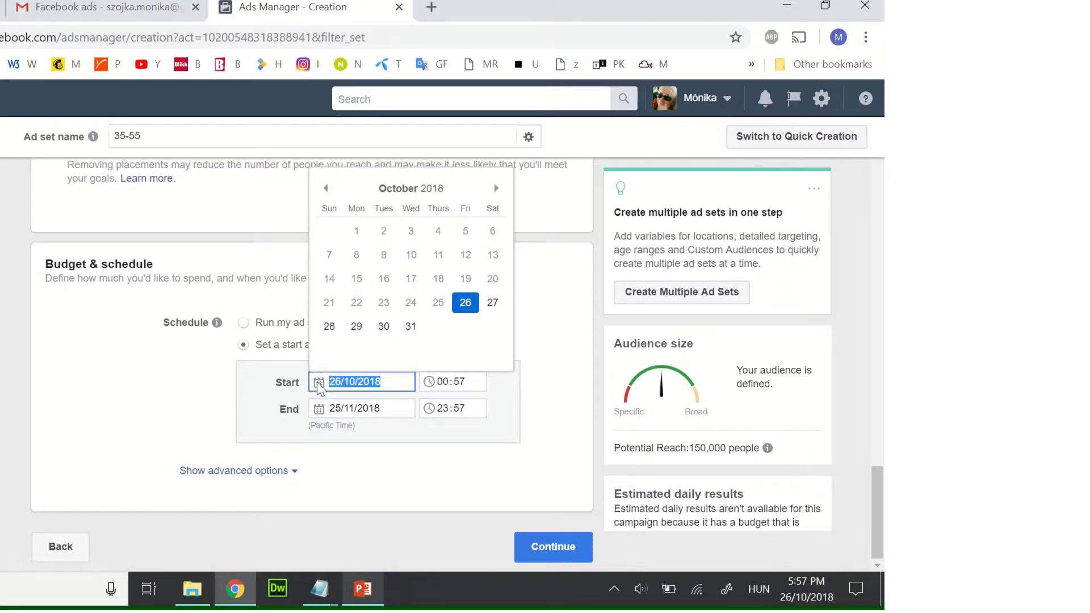
{"action": "left_click", "coordinate": [576, 368]}
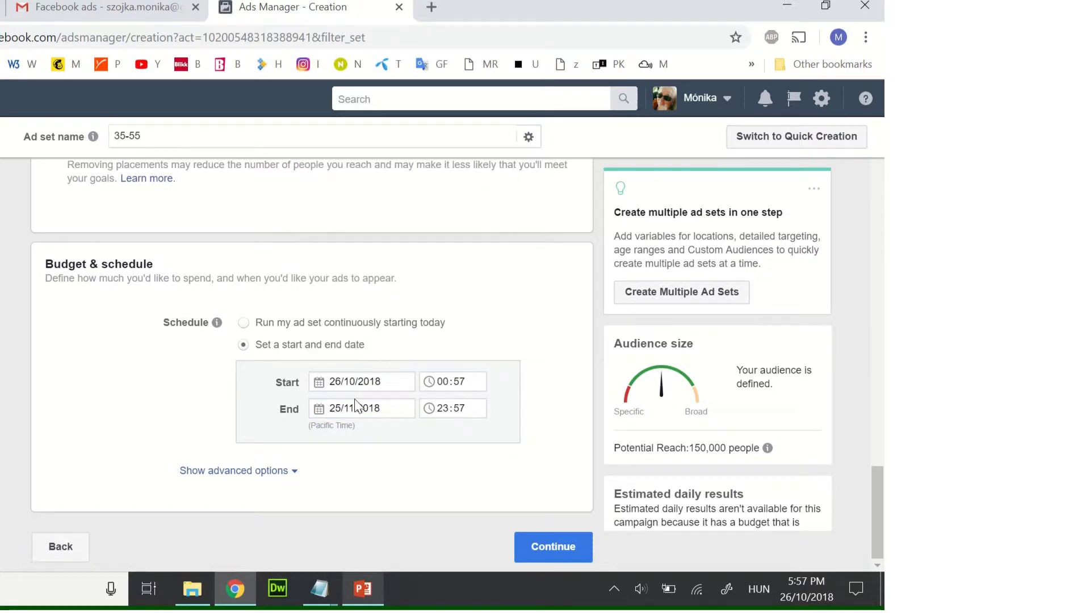
{"action": "left_click", "coordinate": [325, 411]}
{"action": "left_click", "coordinate": [326, 214]}
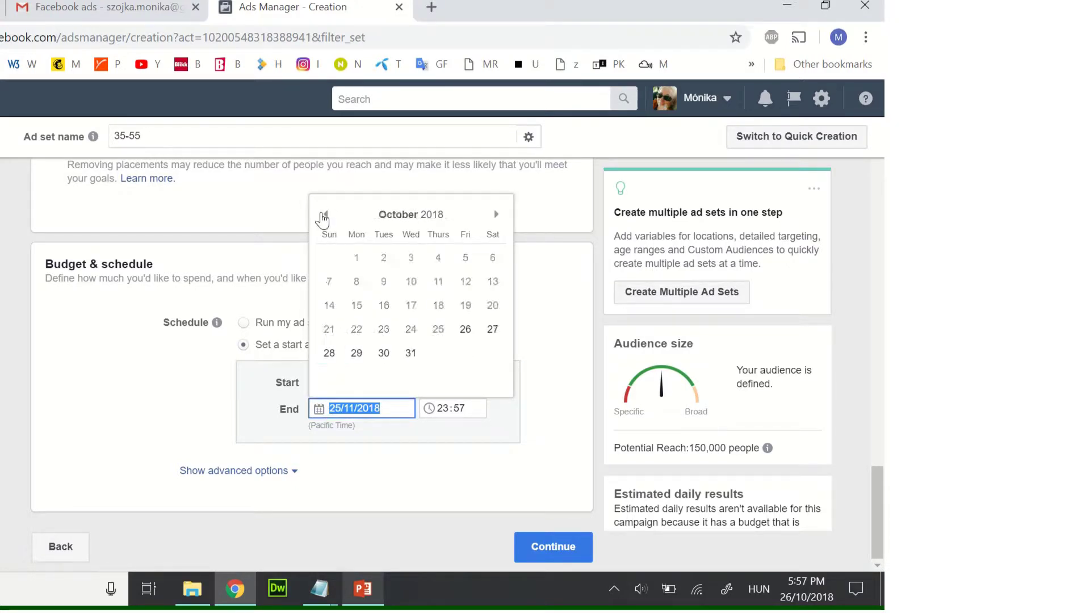
{"action": "left_click", "coordinate": [329, 353]}
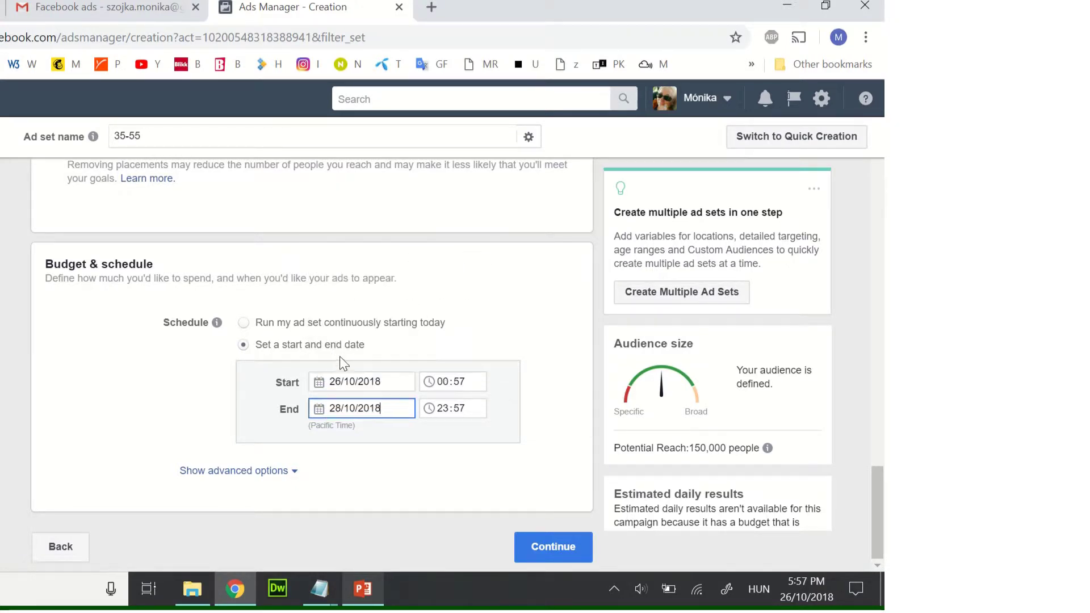
{"action": "left_click", "coordinate": [318, 410]}
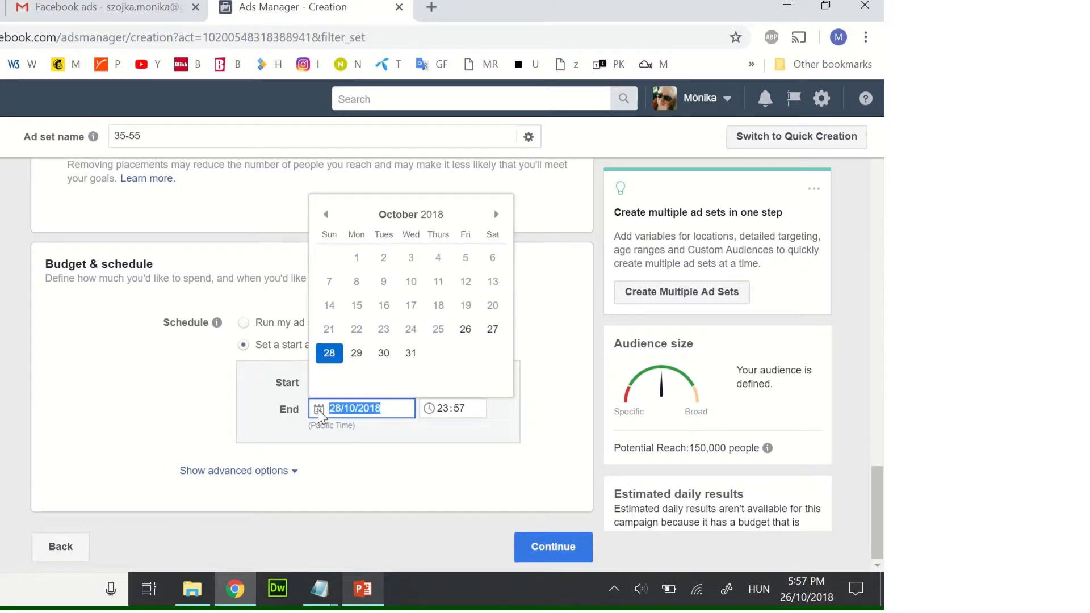
{"action": "left_click", "coordinate": [291, 411]}
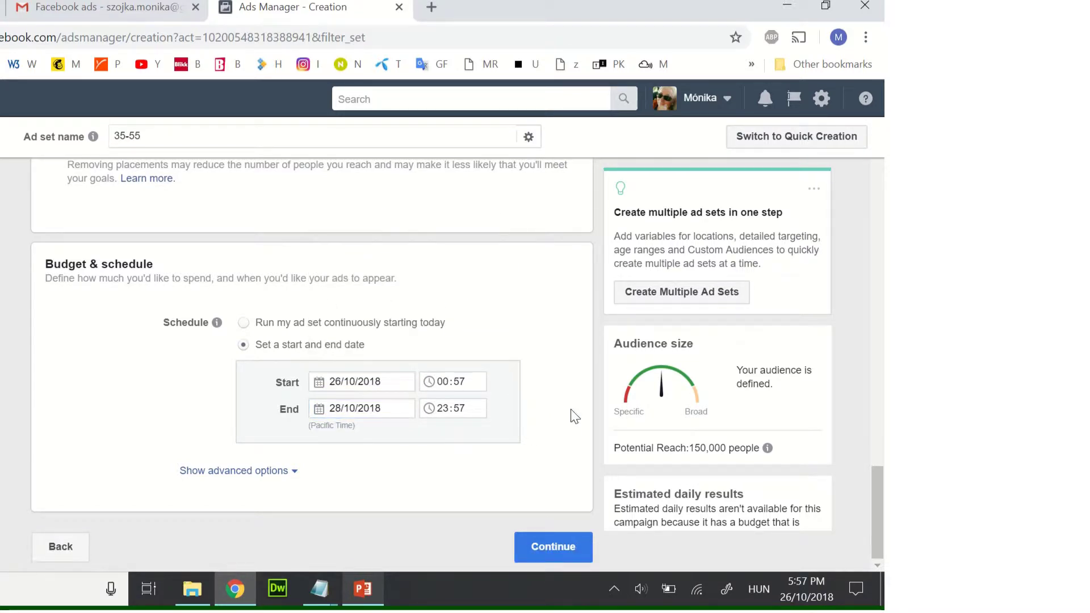
Go to ad setup and review the Facebook Page list, keeping Gold Coast Handmade Terrariums.
{"action": "left_click", "coordinate": [561, 556]}
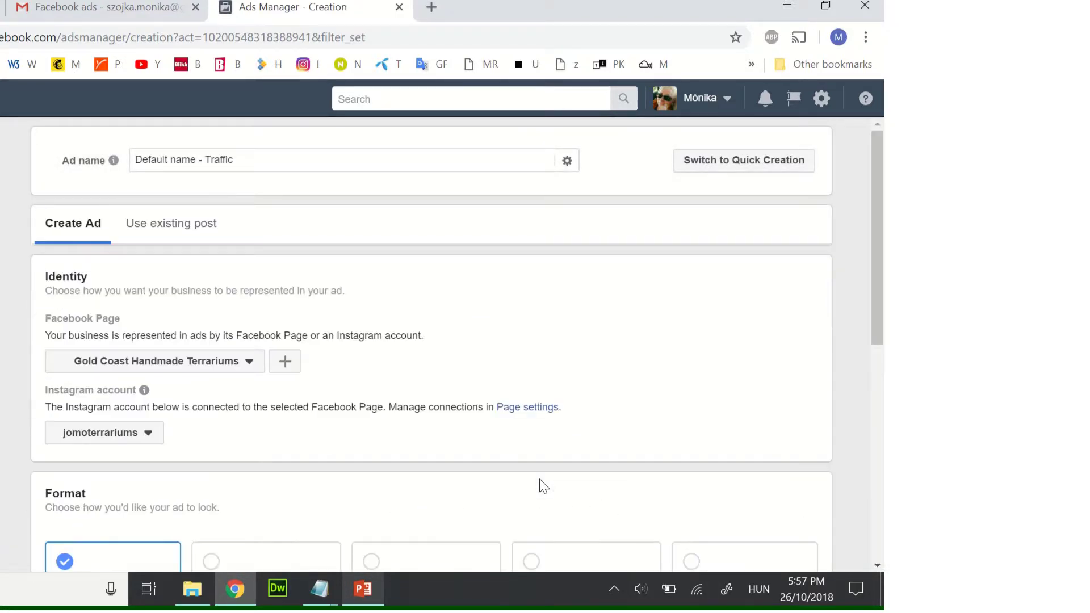
{"action": "scroll", "coordinate": [540, 372], "scroll_direction": "down", "scroll_amount": 3}
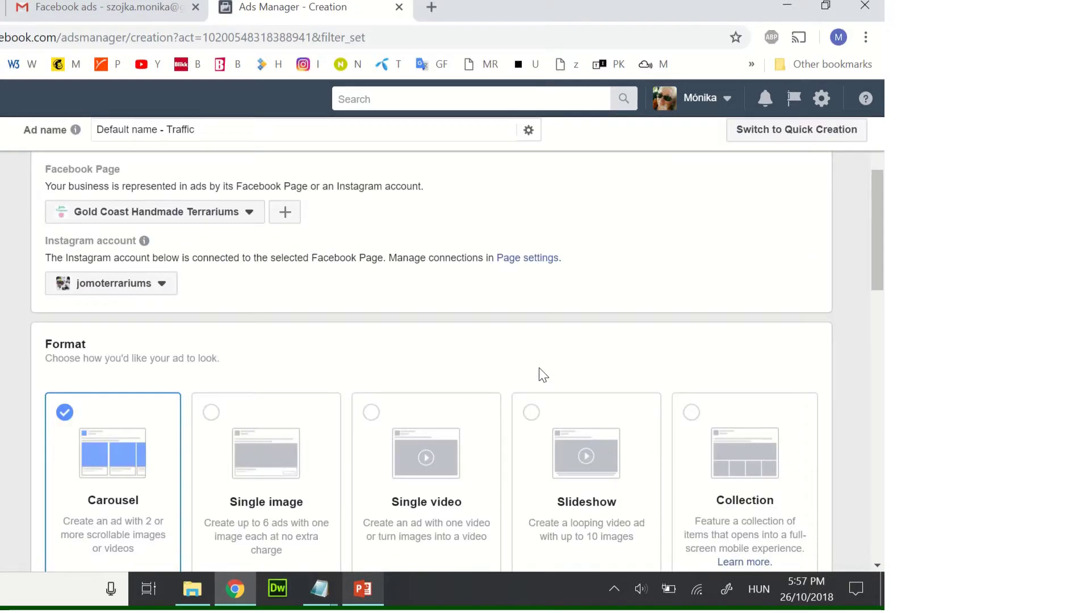
{"action": "left_click", "coordinate": [258, 197]}
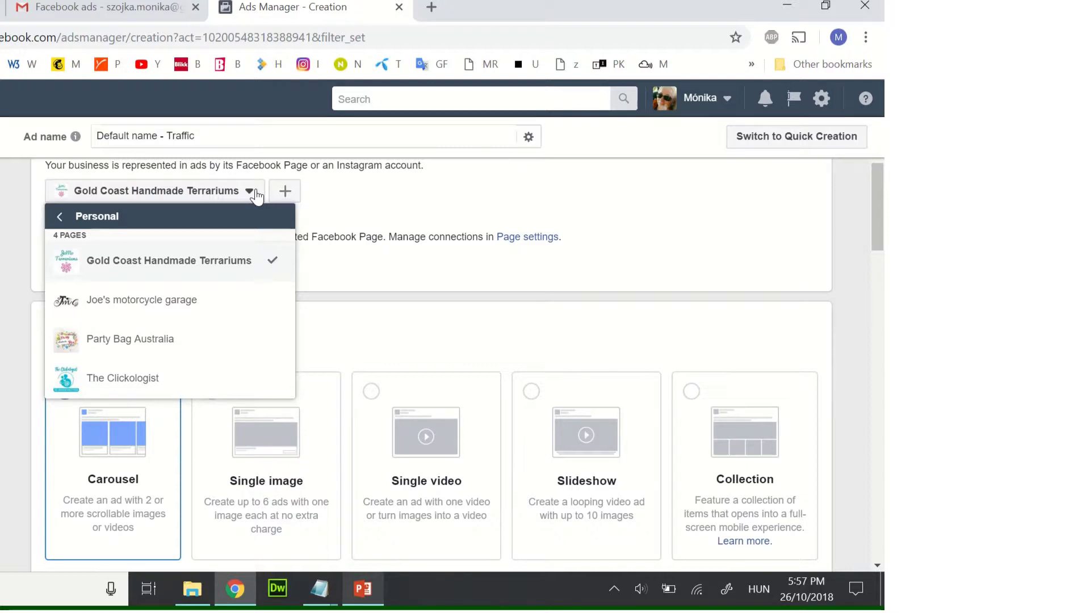
{"action": "left_click", "coordinate": [516, 208]}
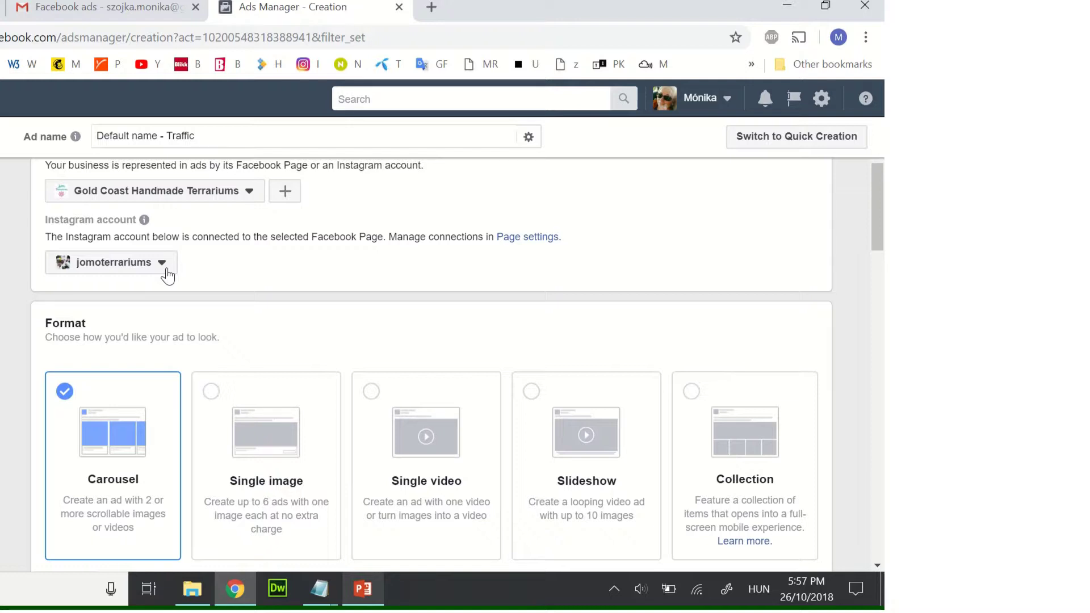
Switch the ad format from Carousel to Single image.
{"action": "scroll", "coordinate": [328, 272], "scroll_direction": "down", "scroll_amount": 3}
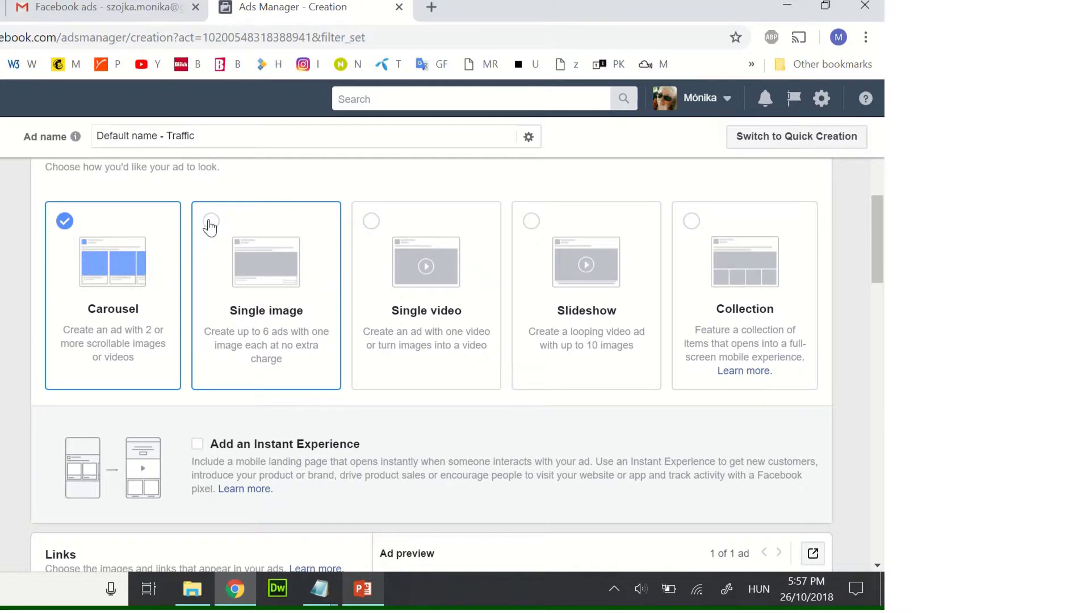
{"action": "left_click", "coordinate": [210, 224]}
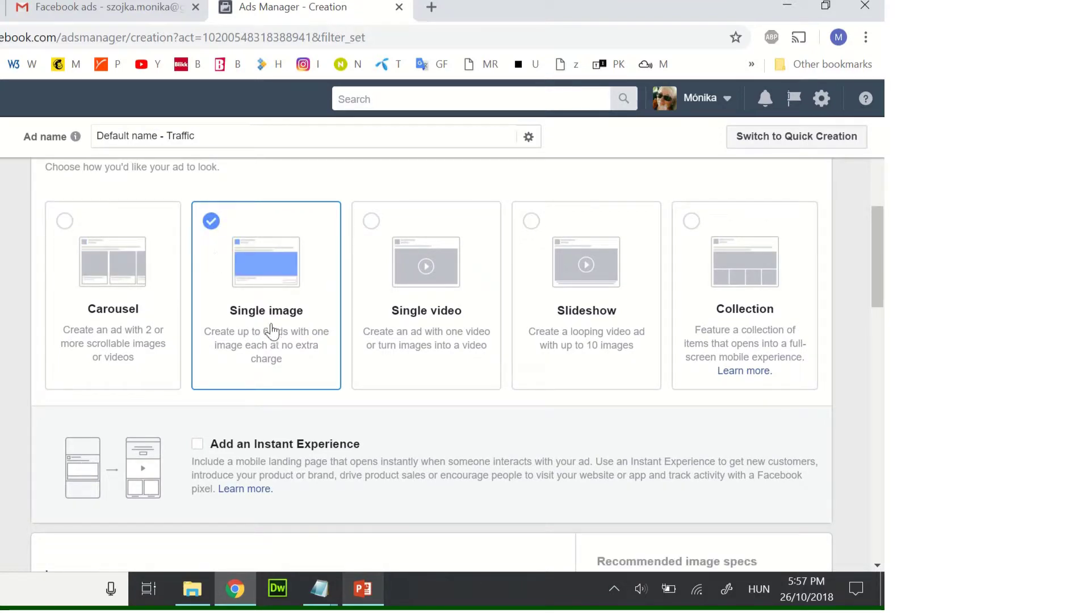
{"action": "scroll", "coordinate": [278, 332], "scroll_direction": "down", "scroll_amount": 9}
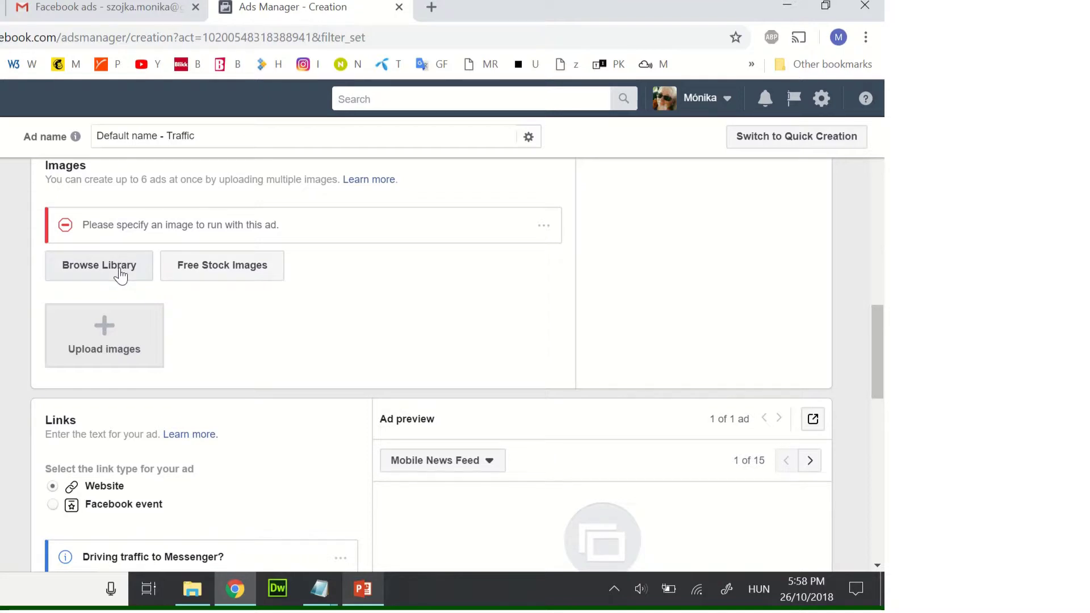
Upload the back-pain photo from the Charlotte folder as the ad image.
{"action": "left_click", "coordinate": [104, 345]}
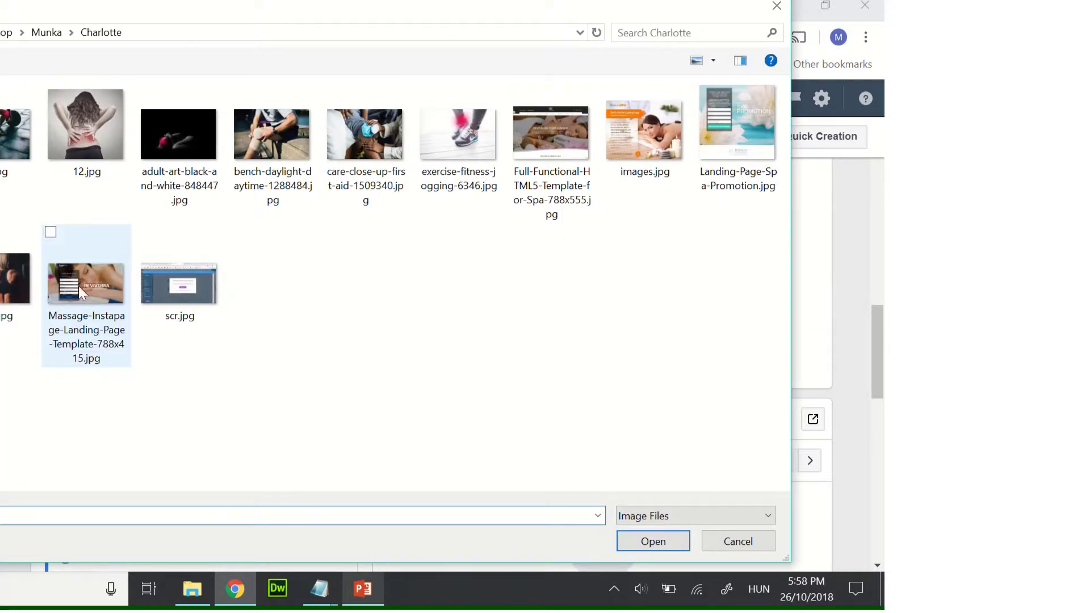
{"action": "double_click", "coordinate": [2, 283]}
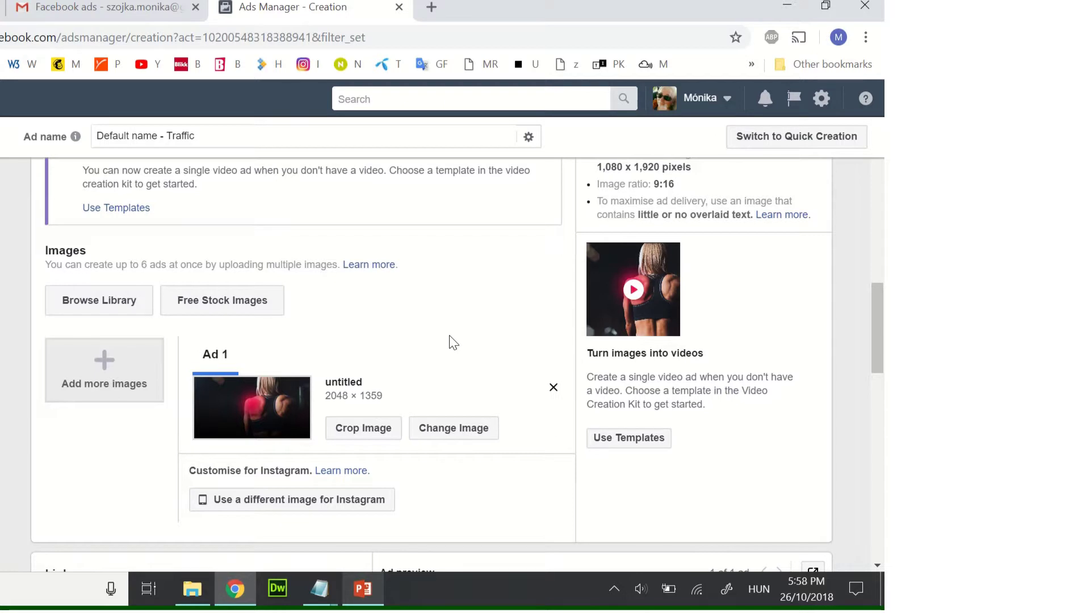
Paste the melbournemassage/fb-landing URL from sum.txt into the Website URL field.
{"action": "scroll", "coordinate": [453, 342], "scroll_direction": "down", "scroll_amount": 6}
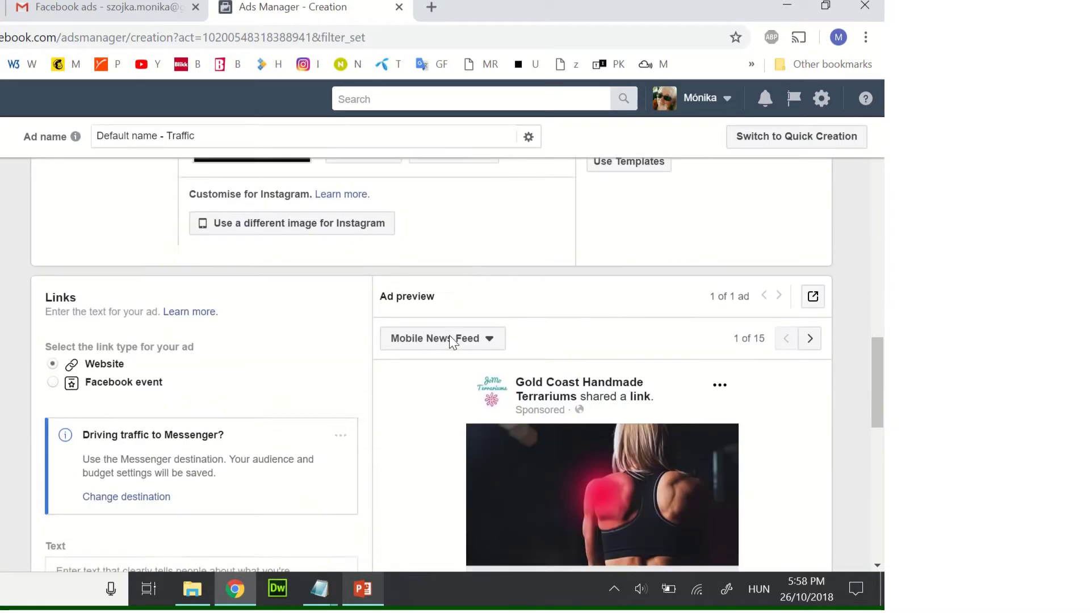
{"action": "scroll", "coordinate": [432, 335], "scroll_direction": "down", "scroll_amount": 2}
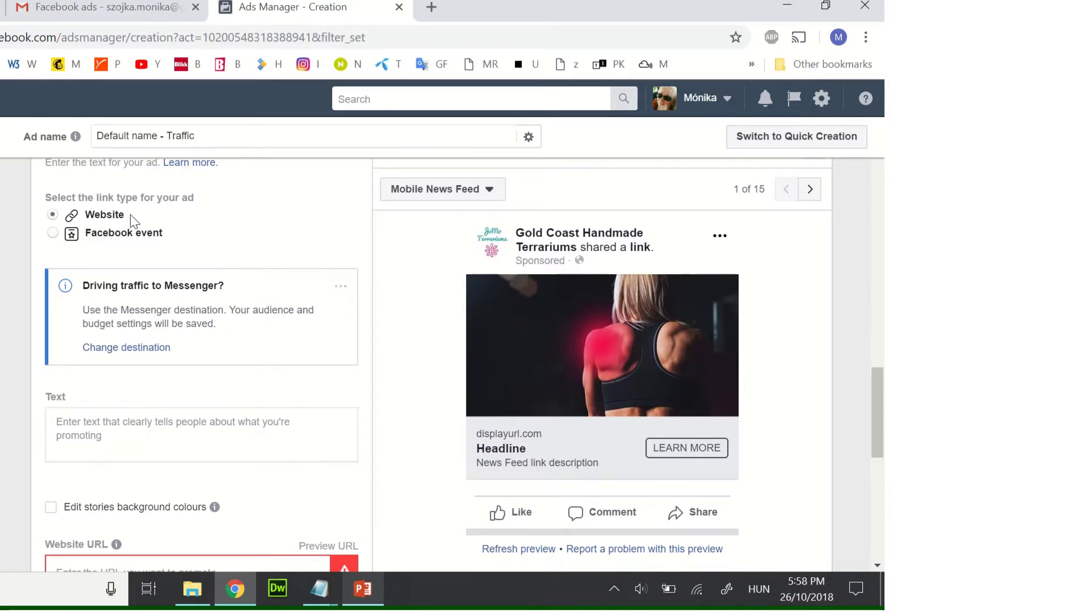
{"action": "scroll", "coordinate": [215, 235], "scroll_direction": "down", "scroll_amount": 3}
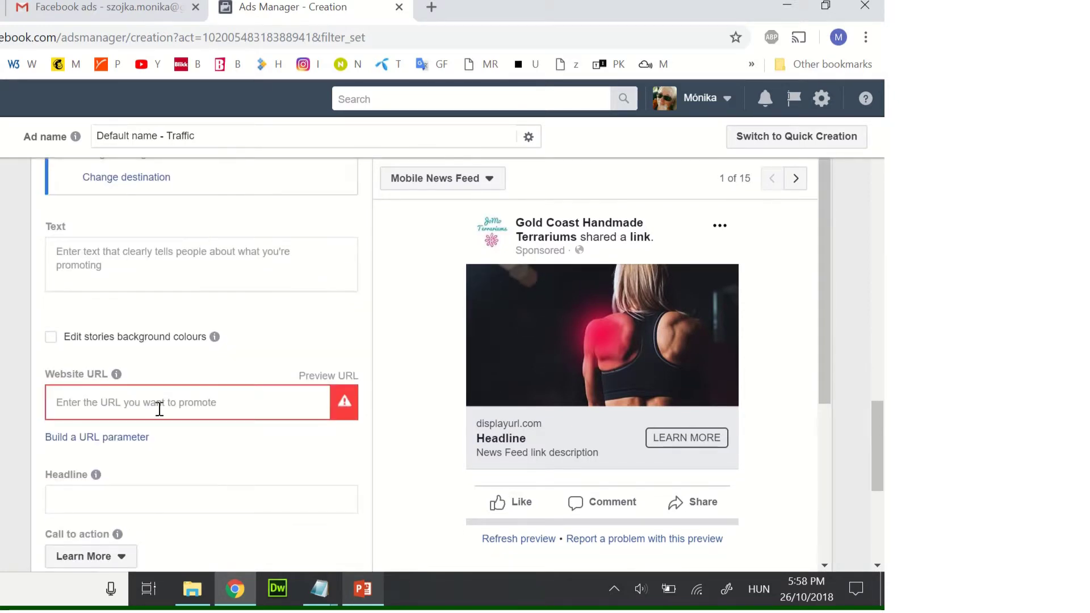
{"action": "left_click", "coordinate": [320, 589]}
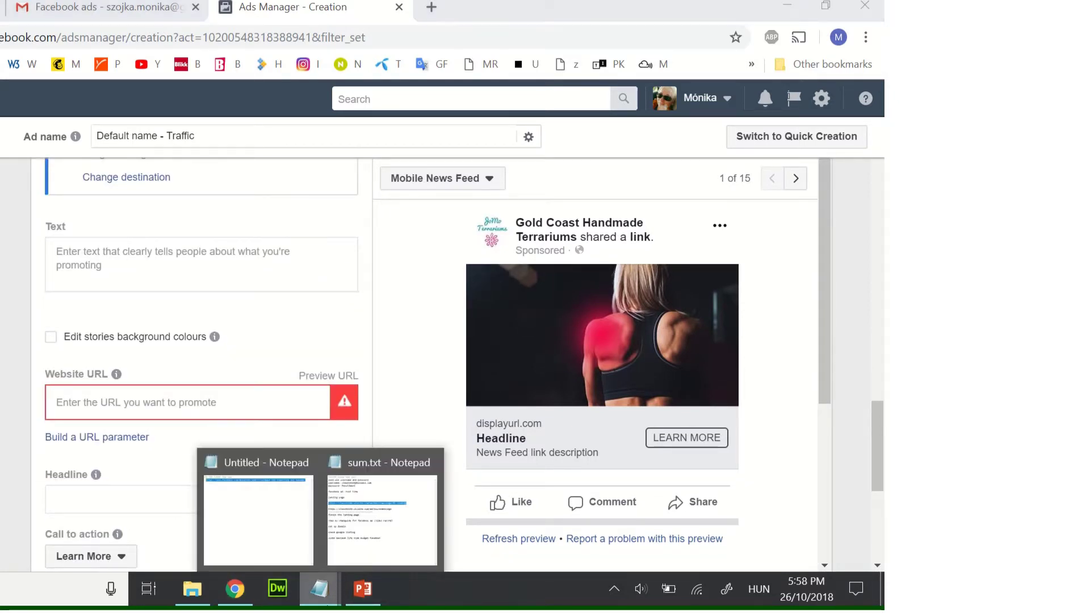
{"action": "left_click", "coordinate": [335, 545]}
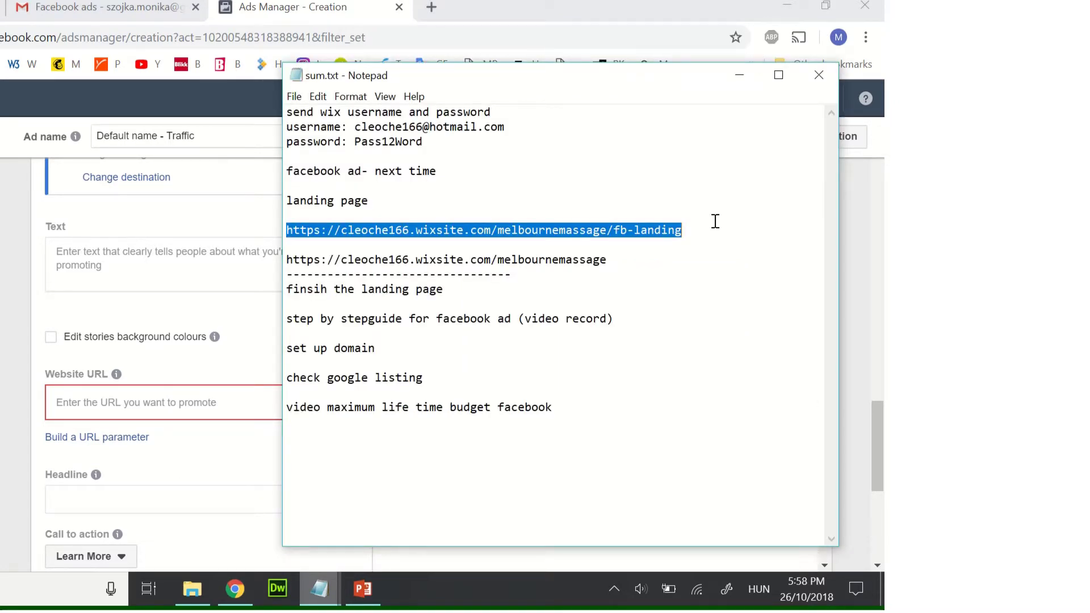
{"action": "left_click", "coordinate": [86, 400]}
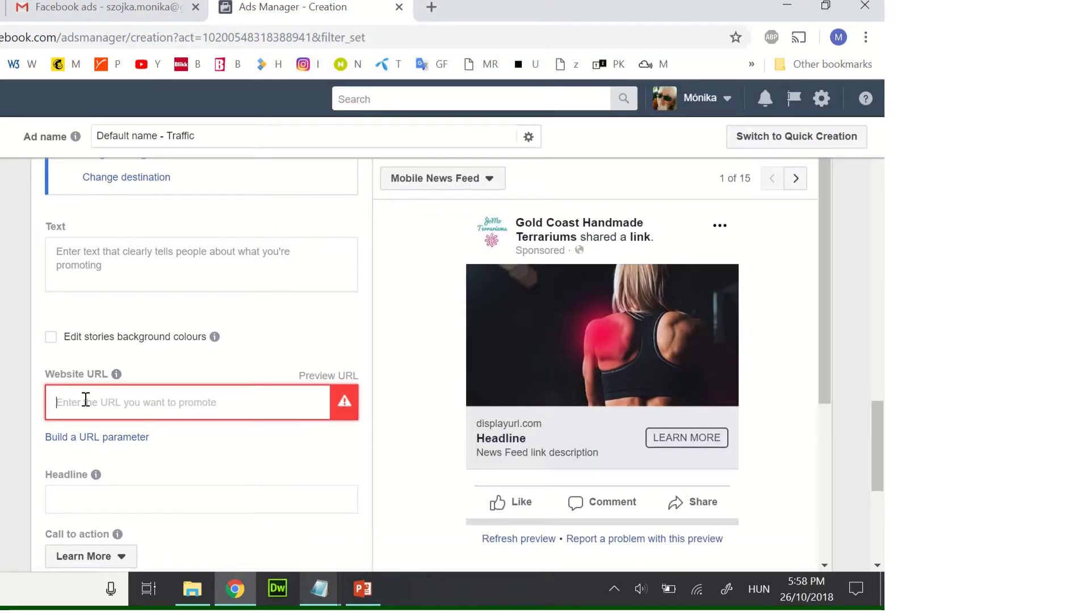
{"action": "key", "text": "ctrl+v"}
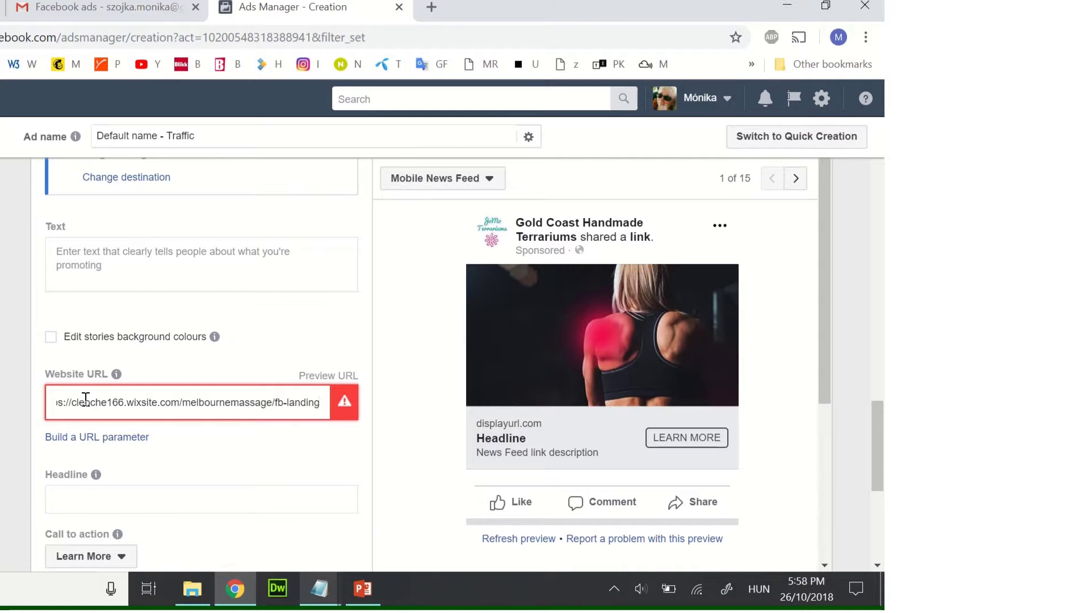
{"action": "left_click", "coordinate": [102, 253]}
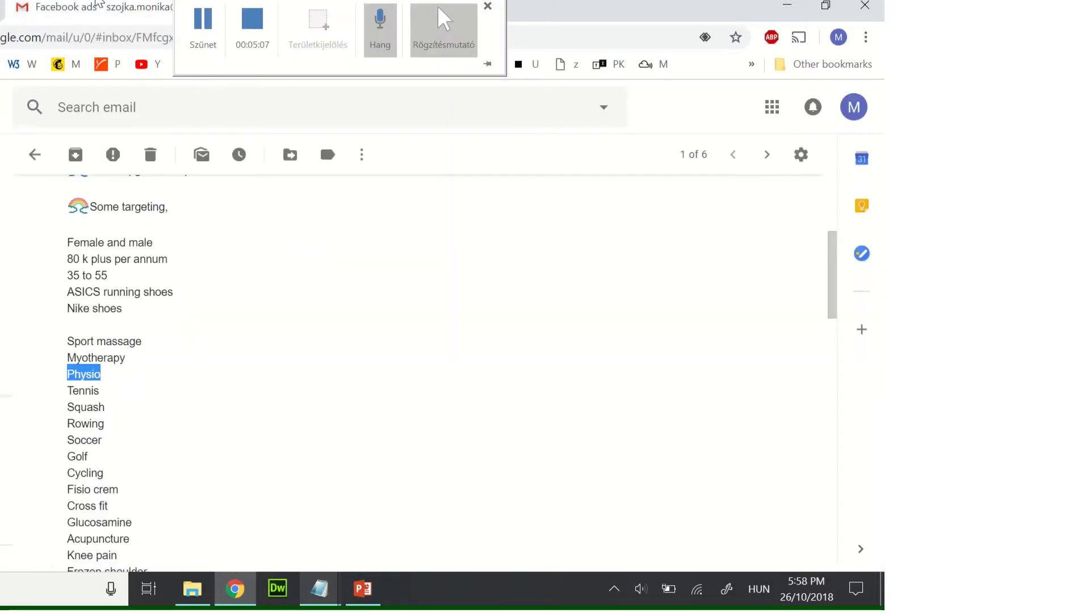
Paste the email's two ad lines into the primary text and add '!' after 'Call now'.
{"action": "scroll", "coordinate": [189, 433], "scroll_direction": "down", "scroll_amount": 3}
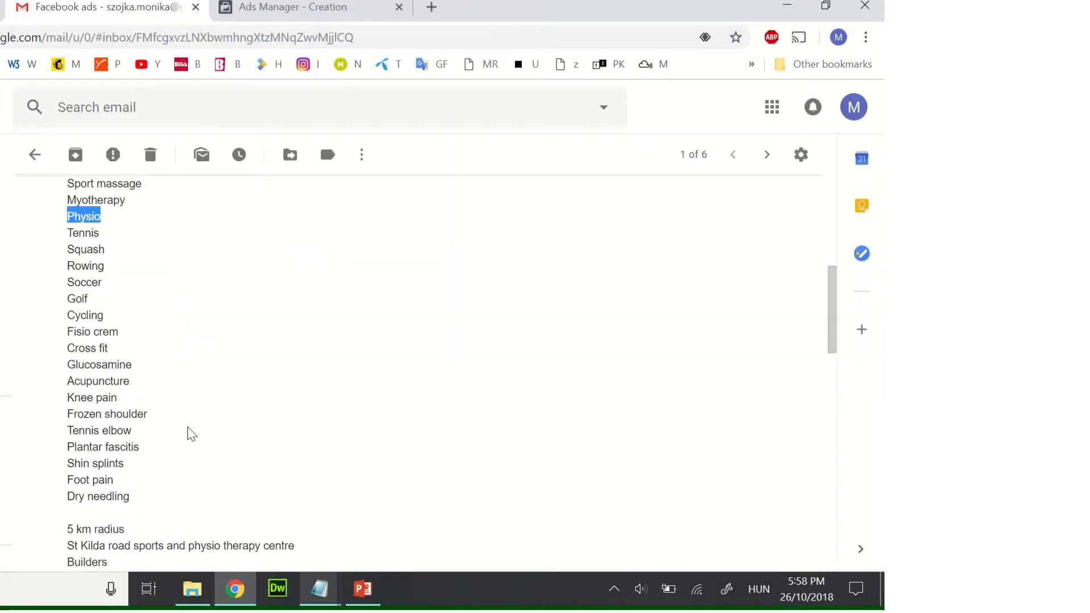
{"action": "scroll", "coordinate": [190, 433], "scroll_direction": "up", "scroll_amount": 8}
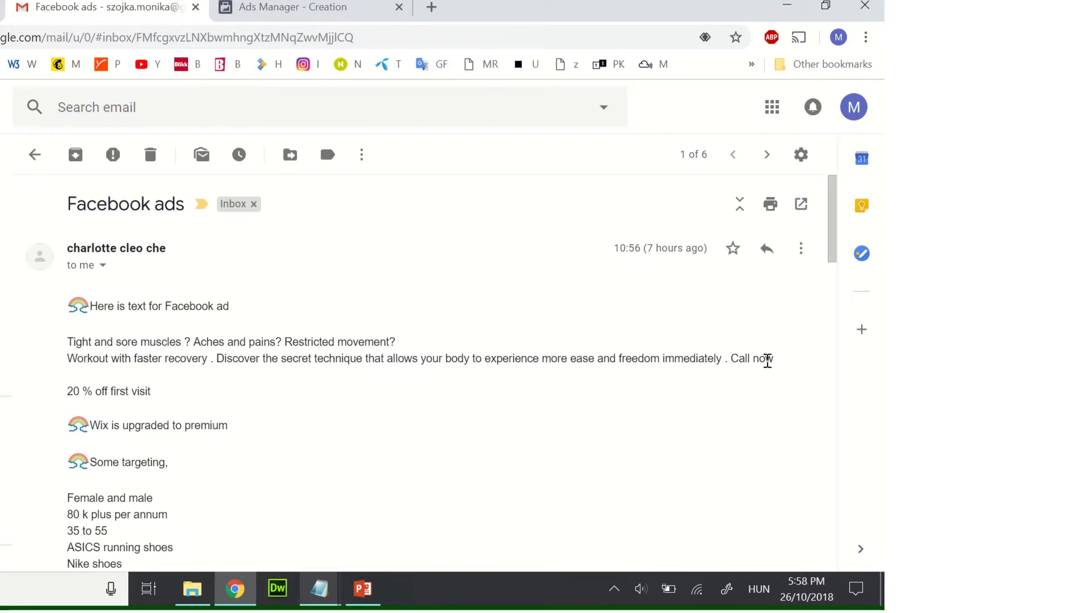
{"action": "left_click_drag", "start_coordinate": [775, 358], "coordinate": [23, 342]}
{"action": "key", "text": "ctrl+c"}
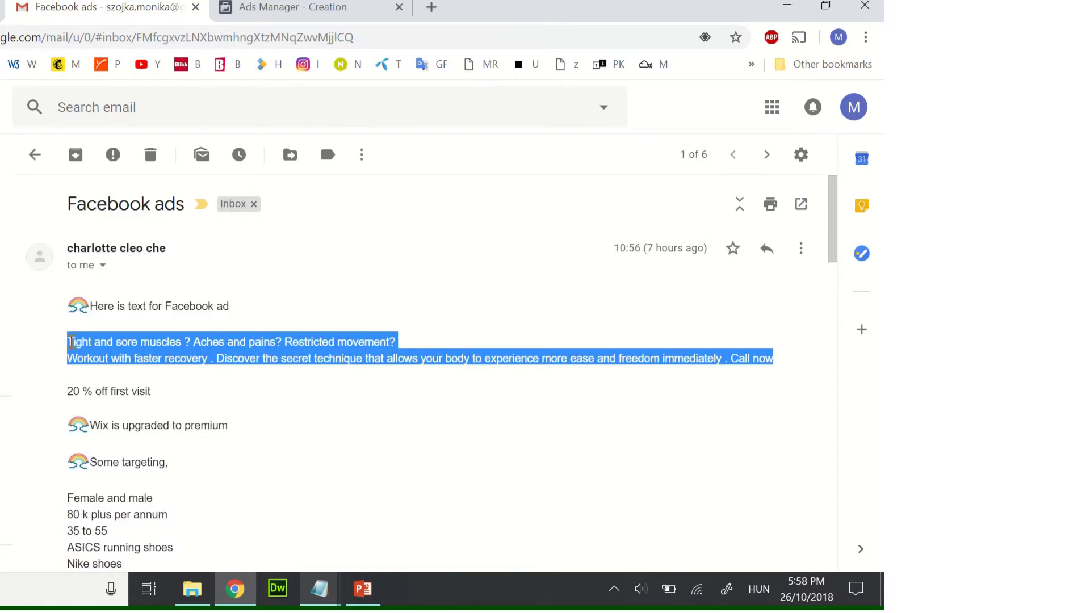
{"action": "left_click", "coordinate": [292, 10]}
{"action": "key", "text": "ctrl+v"}
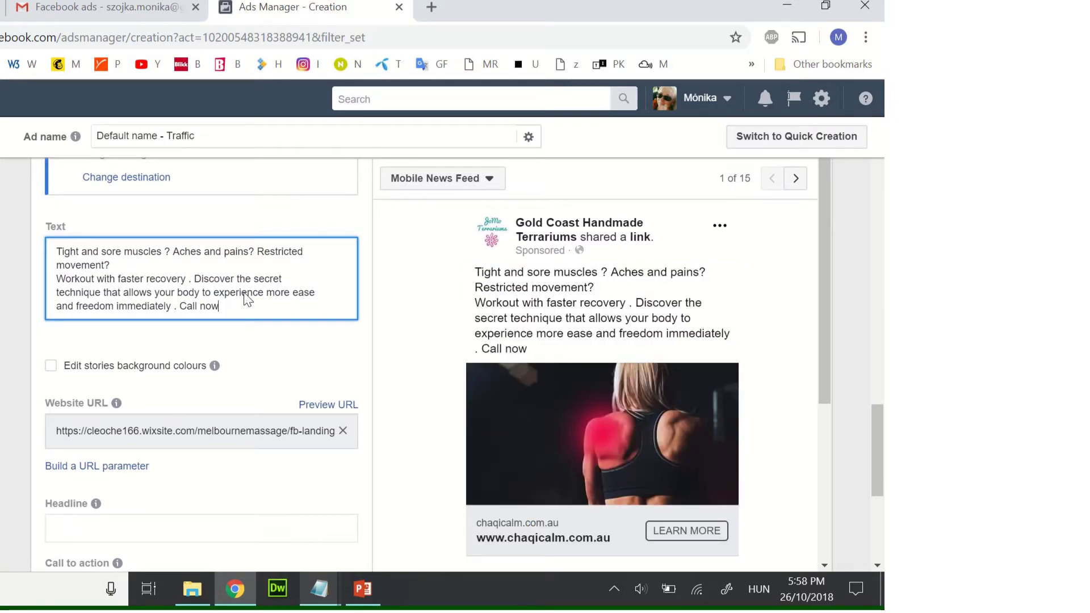
{"action": "type", "text": "+"}
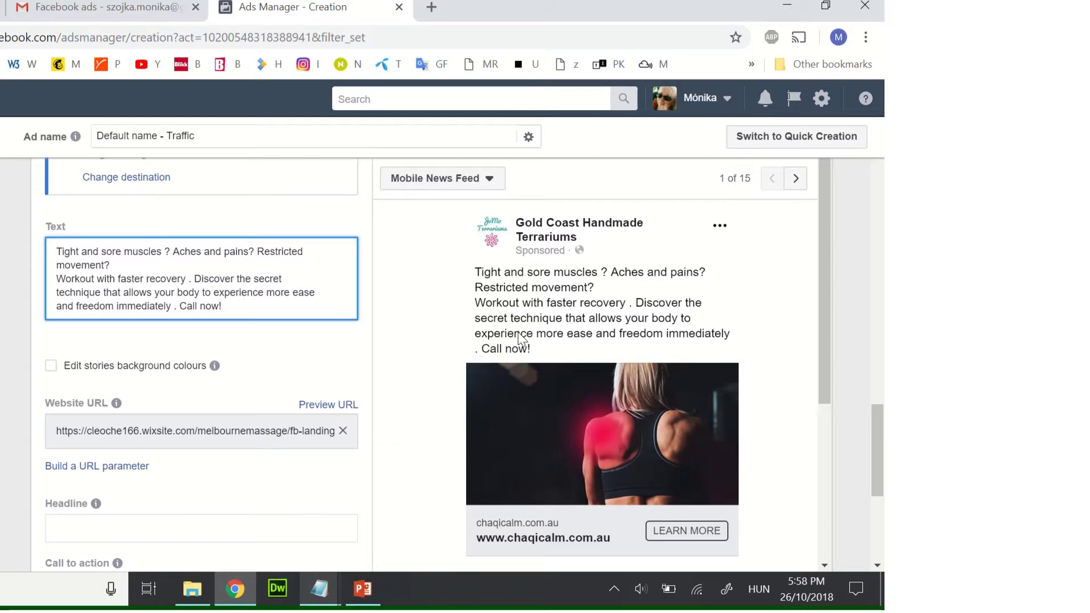
Delete the stray spaces before the periods after 'immediately' and 'recovery'.
{"action": "left_click", "coordinate": [174, 307]}
{"action": "key", "text": "BackSpace"}
{"action": "left_click", "coordinate": [187, 280]}
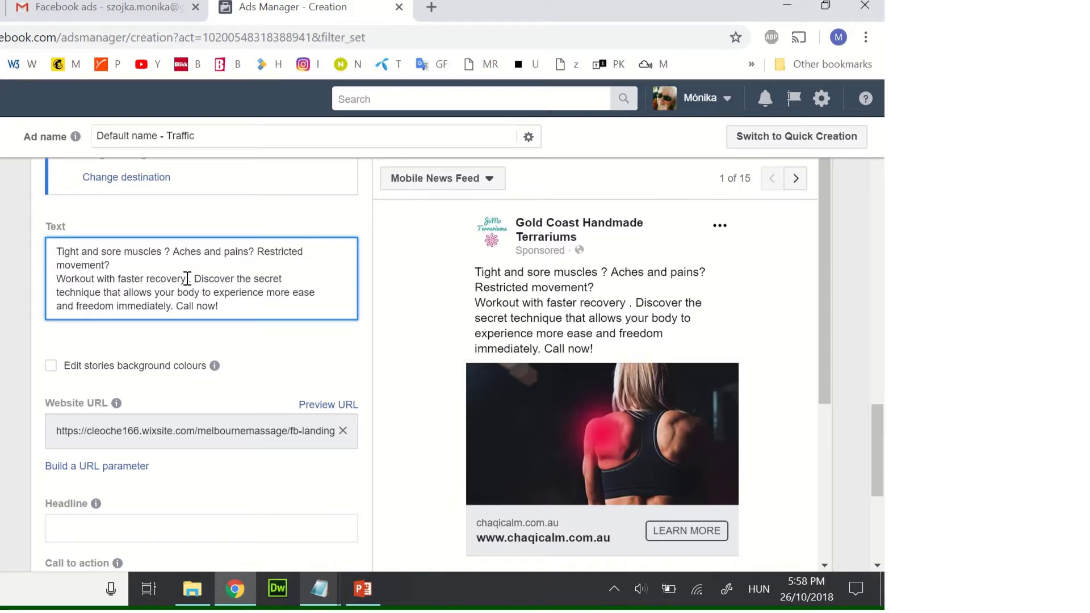
{"action": "key", "text": "BackSpace"}
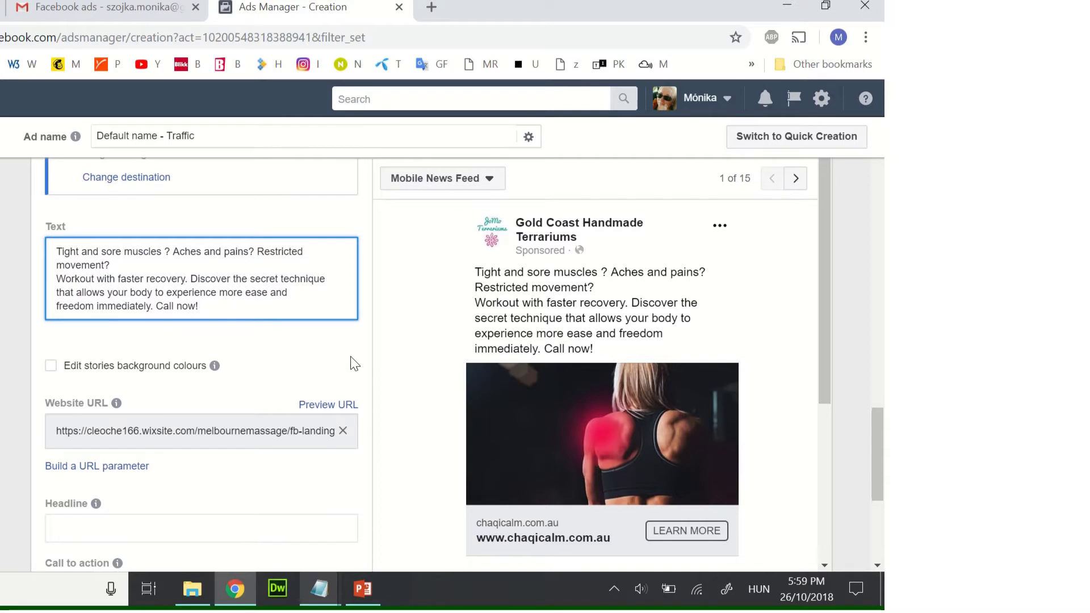
{"action": "scroll", "coordinate": [354, 364], "scroll_direction": "down", "scroll_amount": 1}
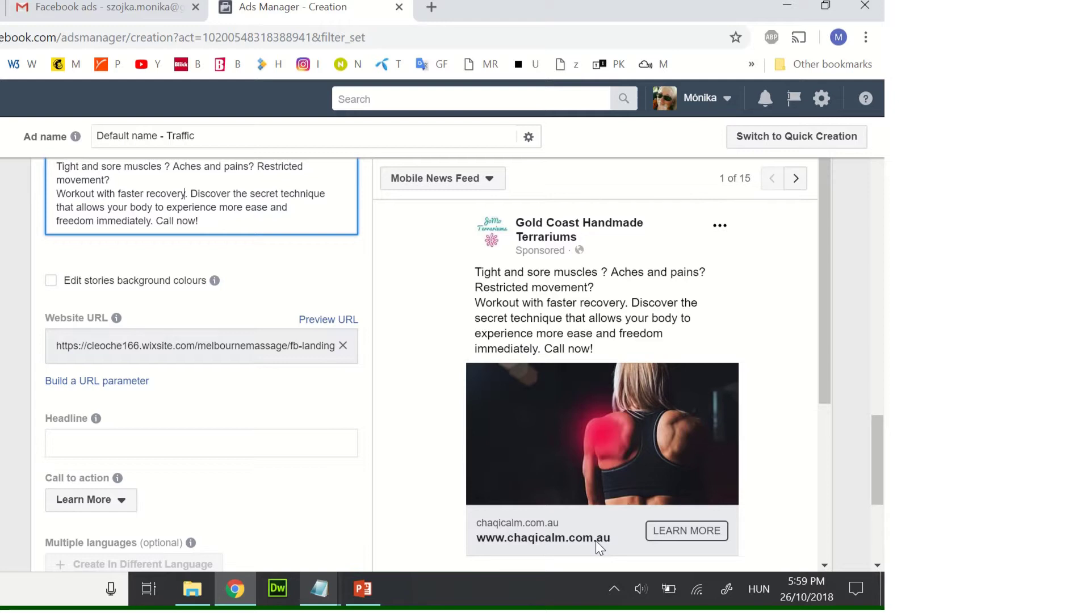
Copy '20 % off first visit' from the Gmail message into the ad's Headline field.
{"action": "left_click", "coordinate": [107, 5]}
{"action": "mouse_move", "coordinate": [155, 395]}
{"action": "left_mouse_down"}
{"action": "mouse_move", "coordinate": [65, 394]}
{"action": "mouse_move", "coordinate": [155, 391]}
{"action": "left_mouse_up"}
{"action": "key", "text": "ctrl+c"}
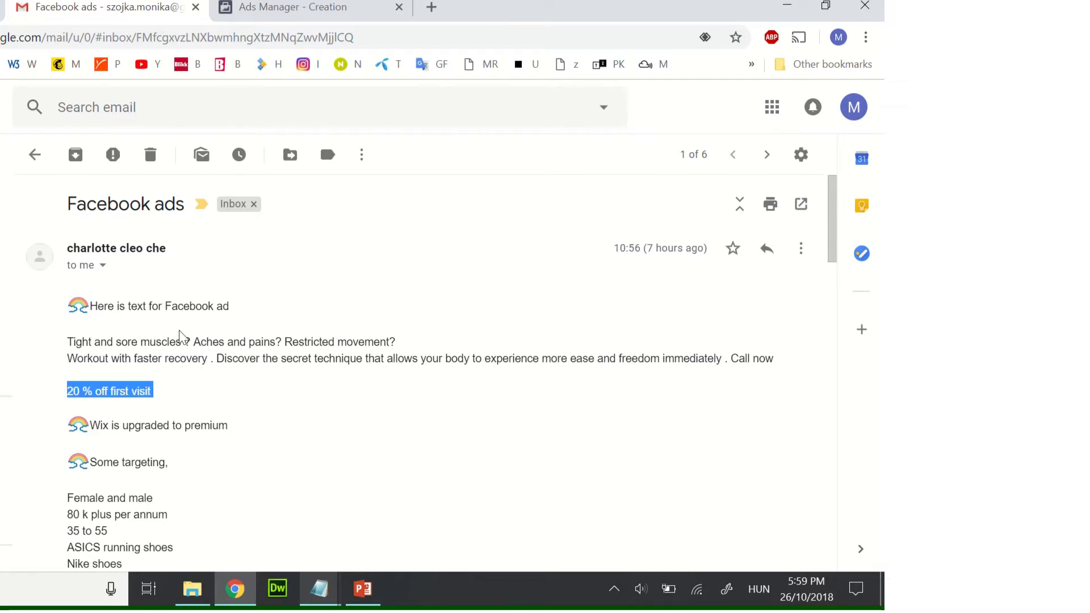
{"action": "left_click", "coordinate": [318, 12]}
{"action": "scroll", "coordinate": [295, 249], "scroll_direction": "down", "scroll_amount": 2}
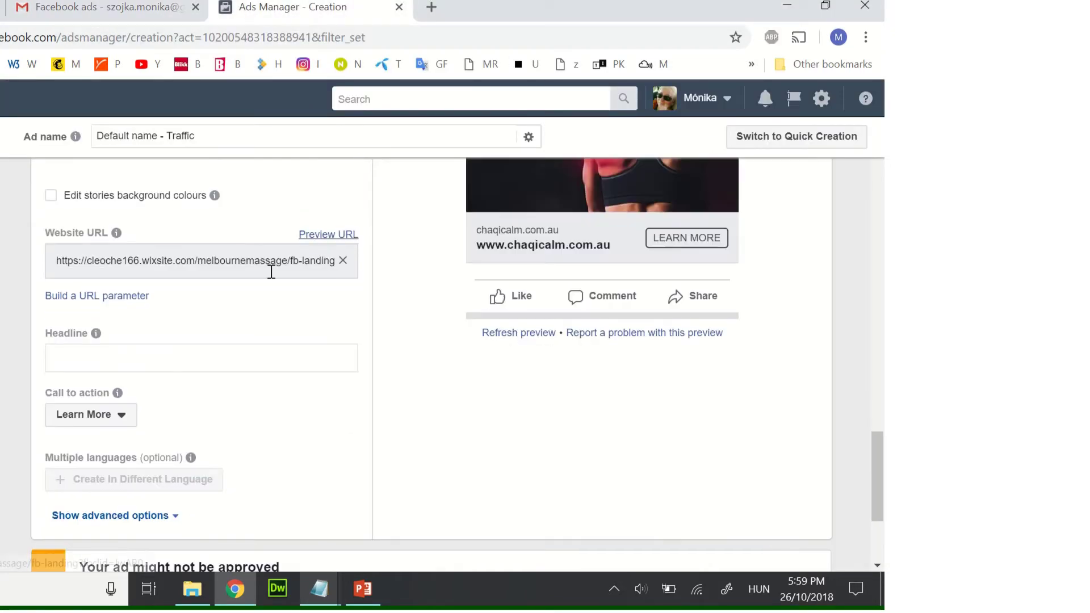
{"action": "left_click", "coordinate": [163, 358]}
{"action": "key", "text": "ctrl+v"}
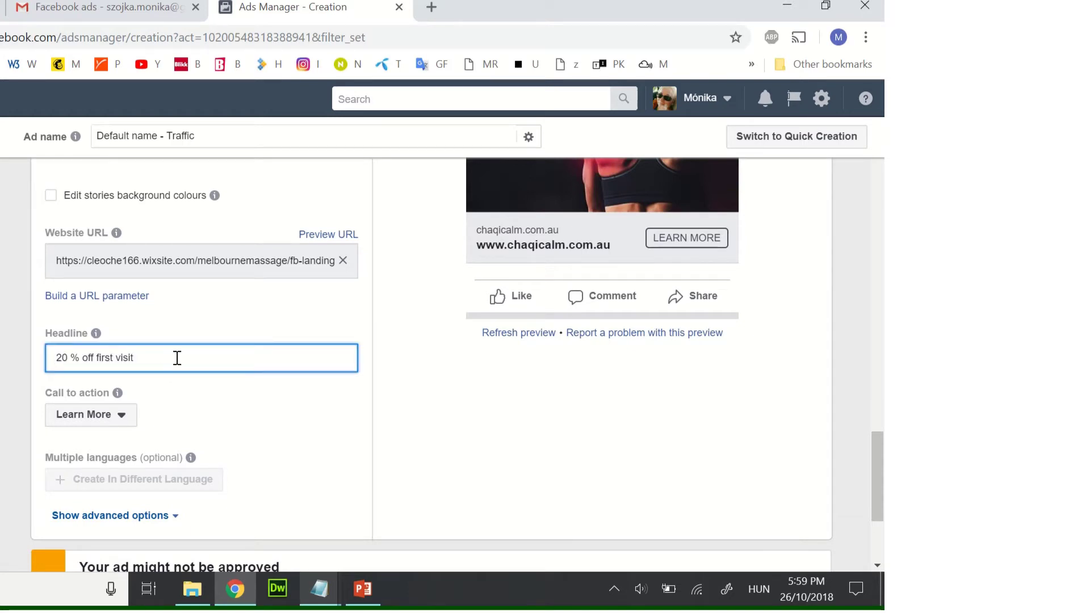
{"action": "left_click", "coordinate": [482, 441]}
{"action": "scroll", "coordinate": [482, 441], "scroll_direction": "up", "scroll_amount": 5}
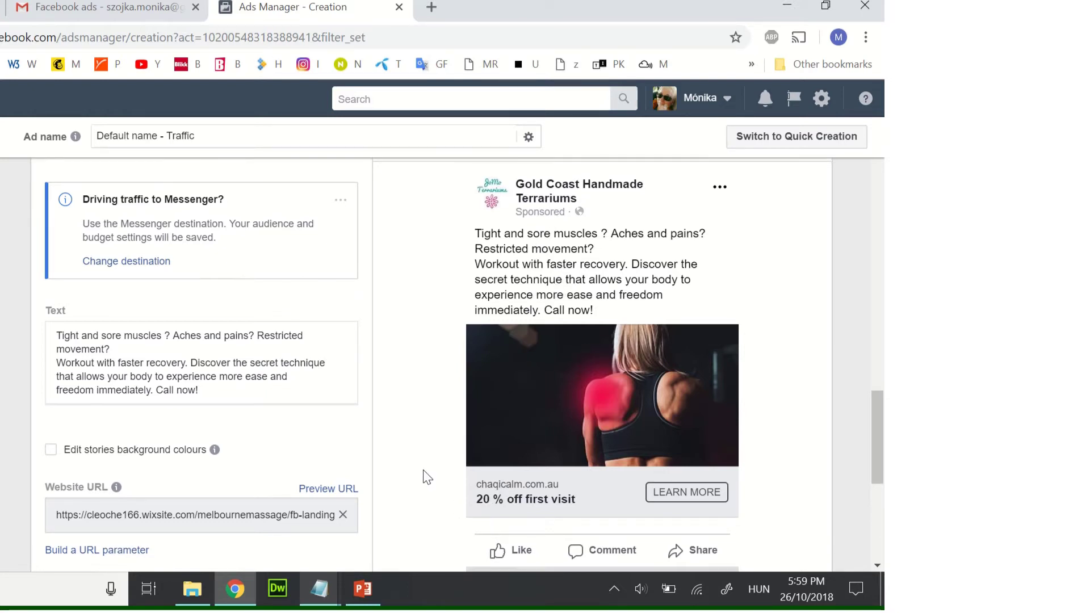
{"action": "scroll", "coordinate": [426, 477], "scroll_direction": "down", "scroll_amount": 3}
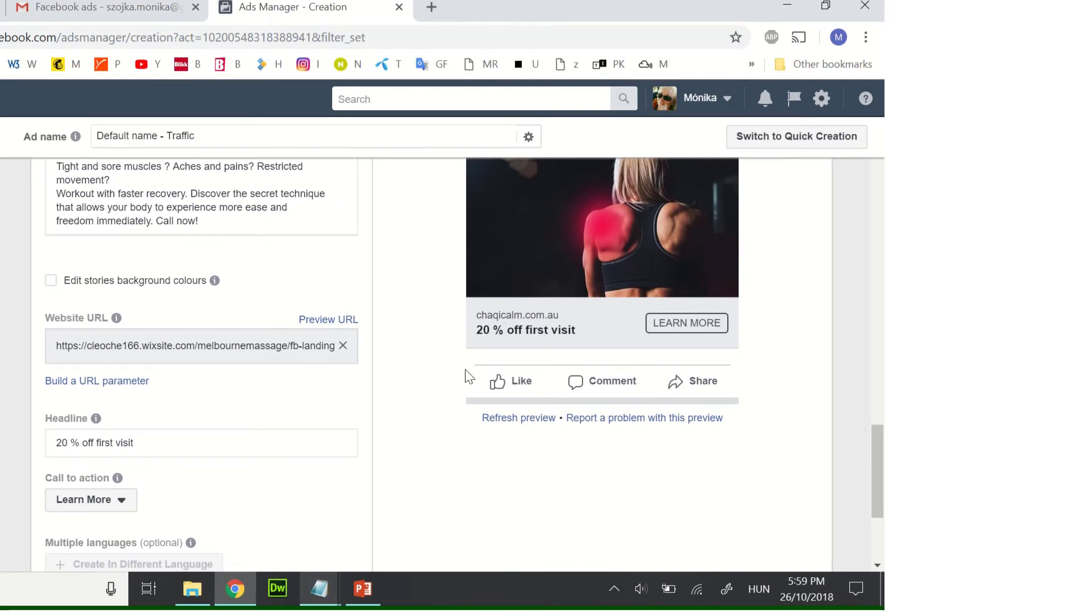
{"action": "scroll", "coordinate": [467, 374], "scroll_direction": "down", "scroll_amount": 3}
Change the call to action from Learn More to Book Now, then scroll to the Confirm button.
{"action": "left_click", "coordinate": [86, 330]}
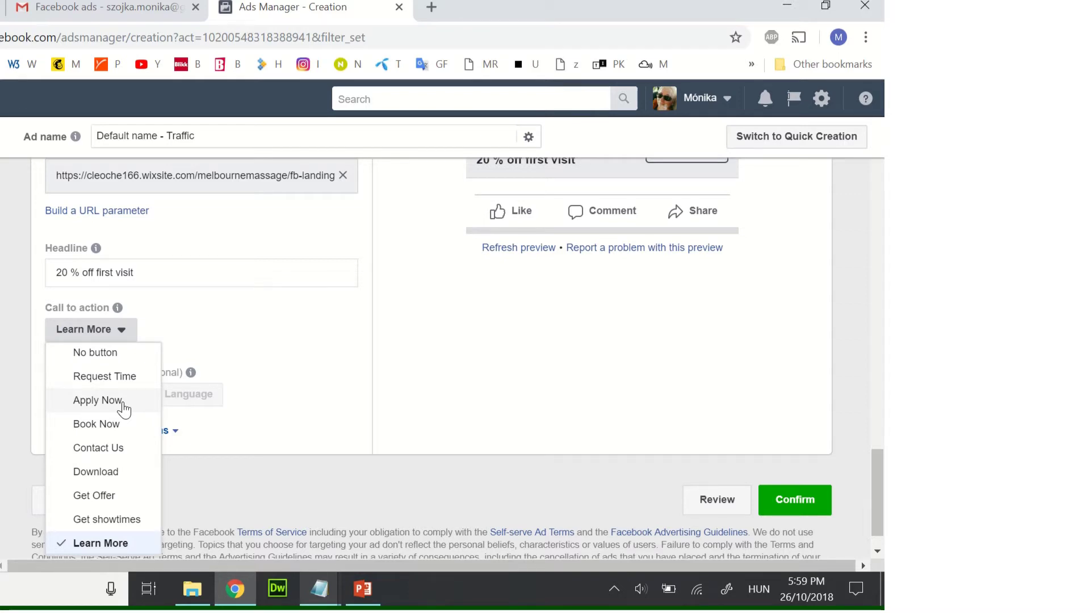
{"action": "left_click", "coordinate": [114, 426]}
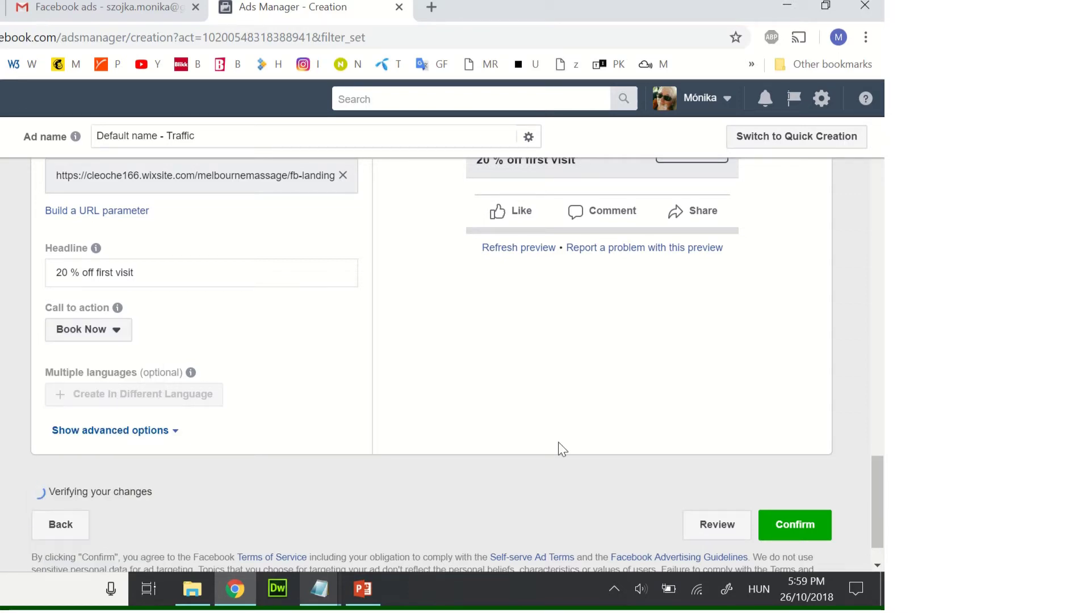
{"action": "scroll", "coordinate": [558, 448], "scroll_direction": "up", "scroll_amount": 5}
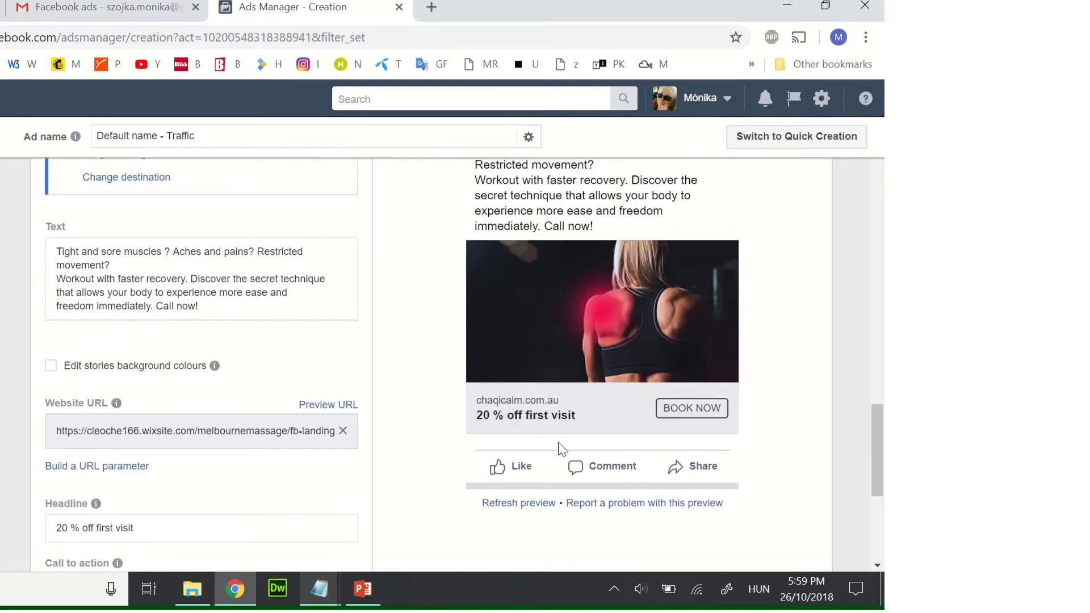
{"action": "scroll", "coordinate": [558, 448], "scroll_direction": "down", "scroll_amount": 3}
{"action": "scroll", "coordinate": [472, 431], "scroll_direction": "down", "scroll_amount": 2}
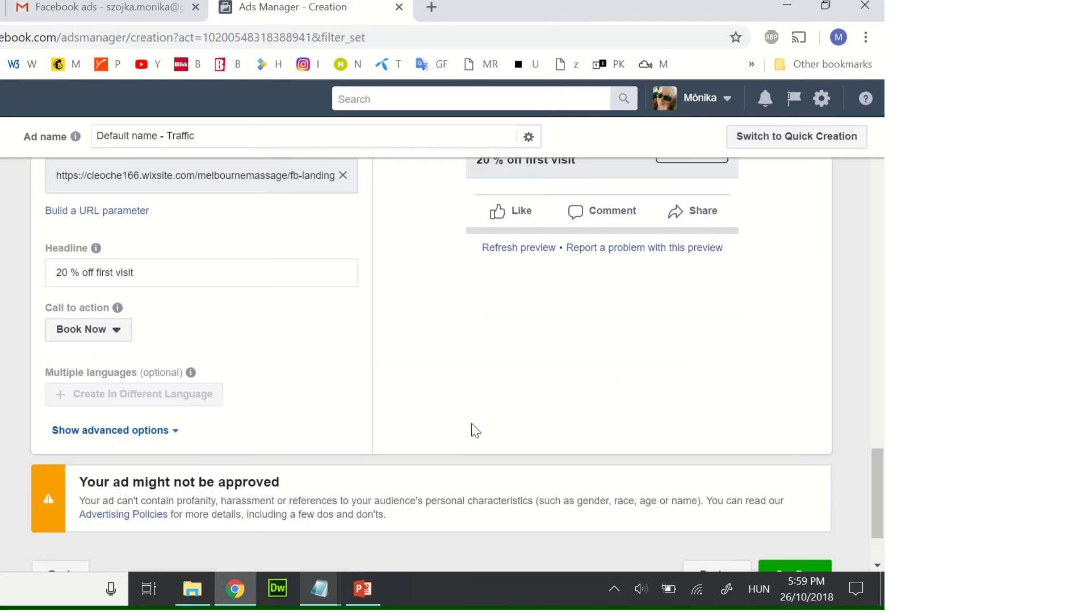
{"action": "scroll", "coordinate": [475, 430], "scroll_direction": "down", "scroll_amount": 1}
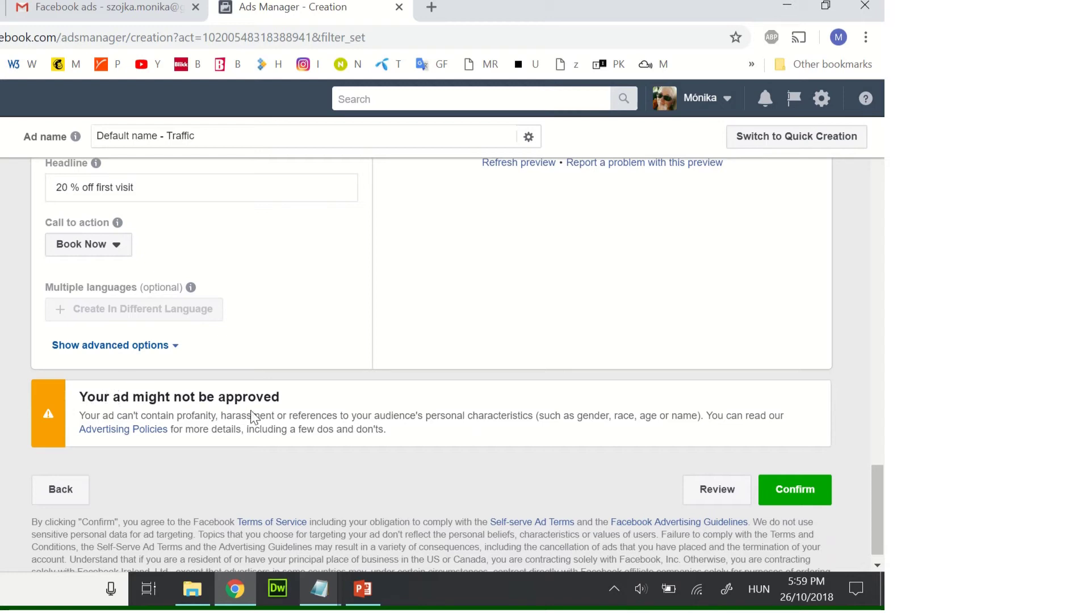
{"action": "scroll", "coordinate": [577, 464], "scroll_direction": "up", "scroll_amount": 3}
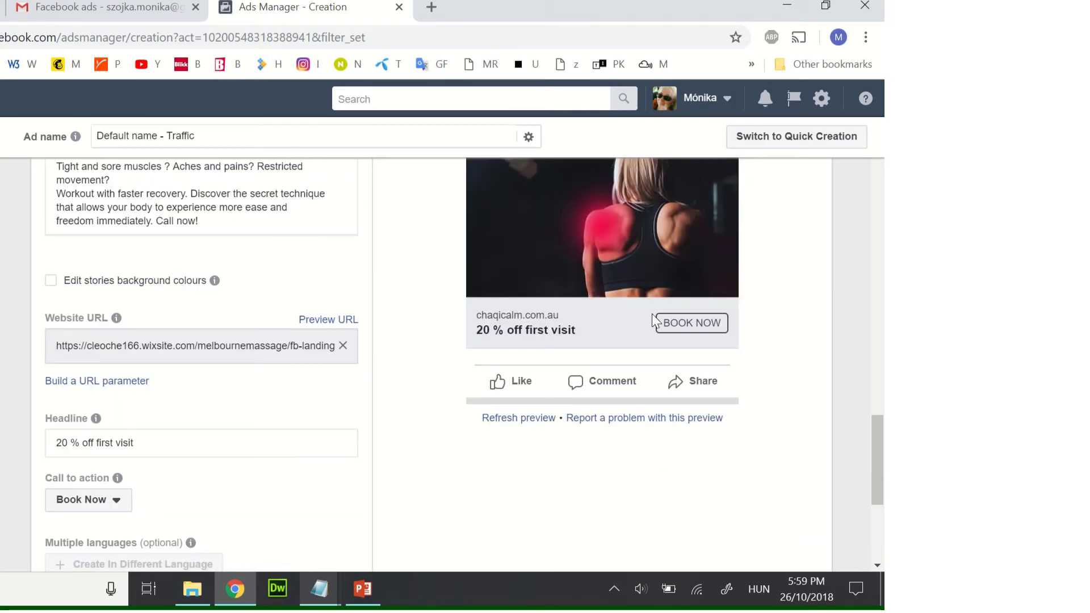
{"action": "scroll", "coordinate": [559, 517], "scroll_direction": "down", "scroll_amount": 4}
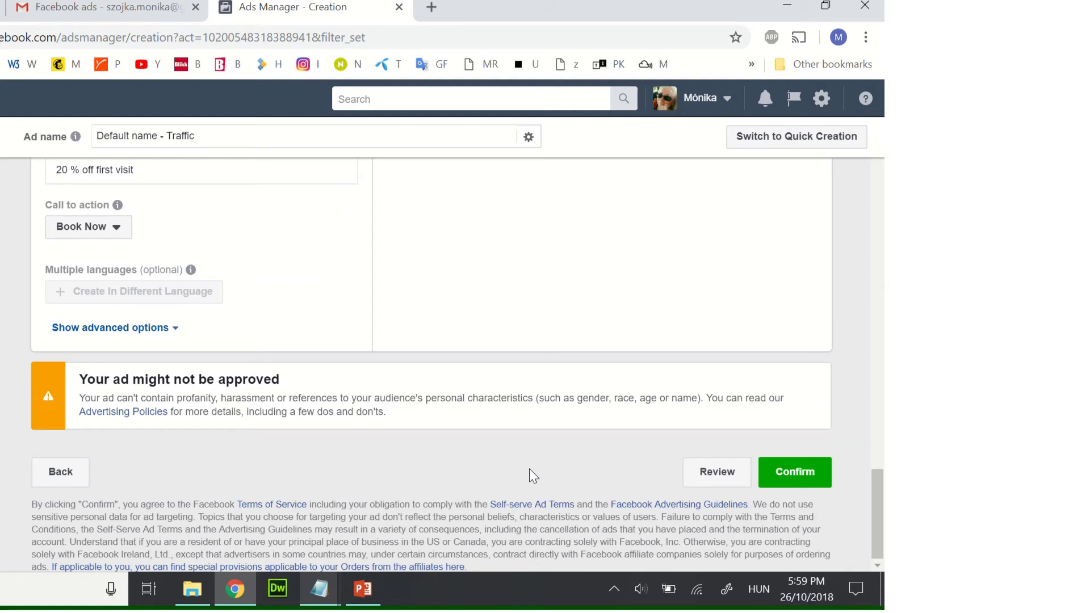
Confirm the ad, dismiss the View setup tip, and scroll the campaigns table right.
{"action": "left_click", "coordinate": [812, 487]}
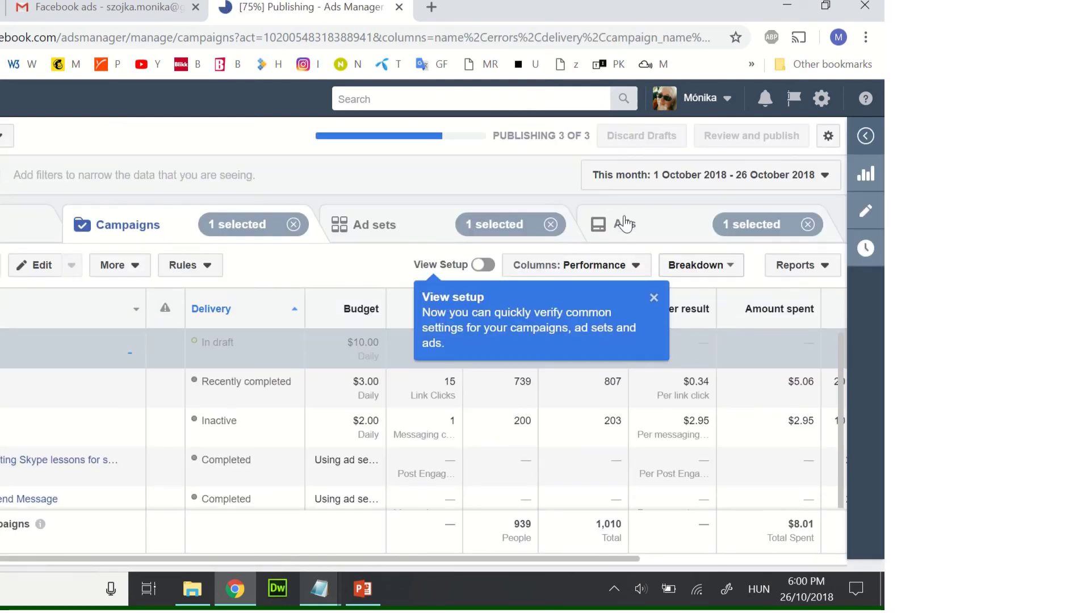
{"action": "left_click", "coordinate": [654, 300]}
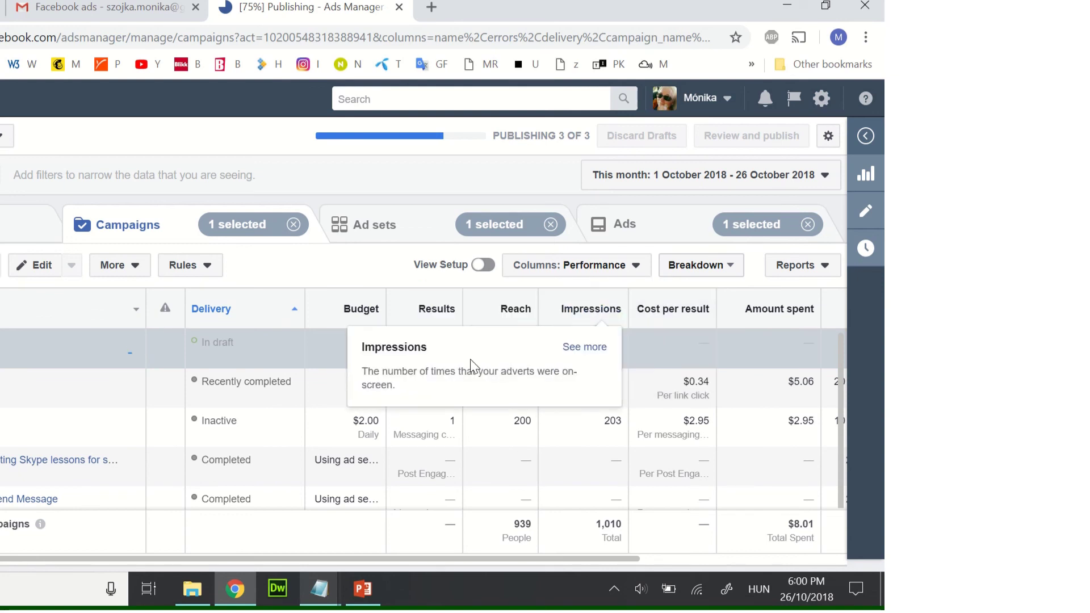
{"action": "left_click_drag", "start_coordinate": [592, 560], "coordinate": [826, 570]}
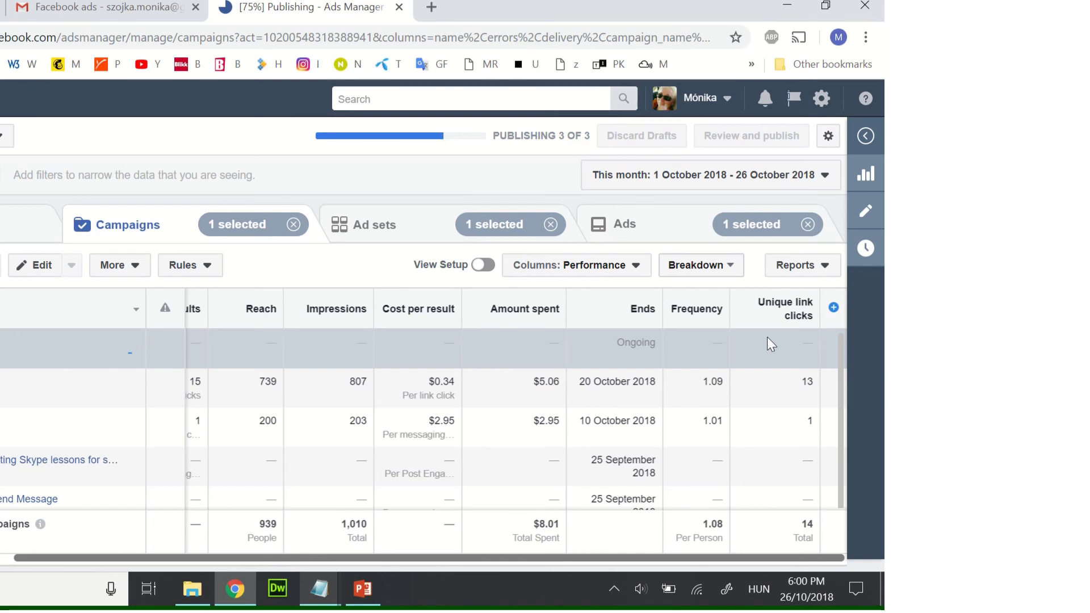